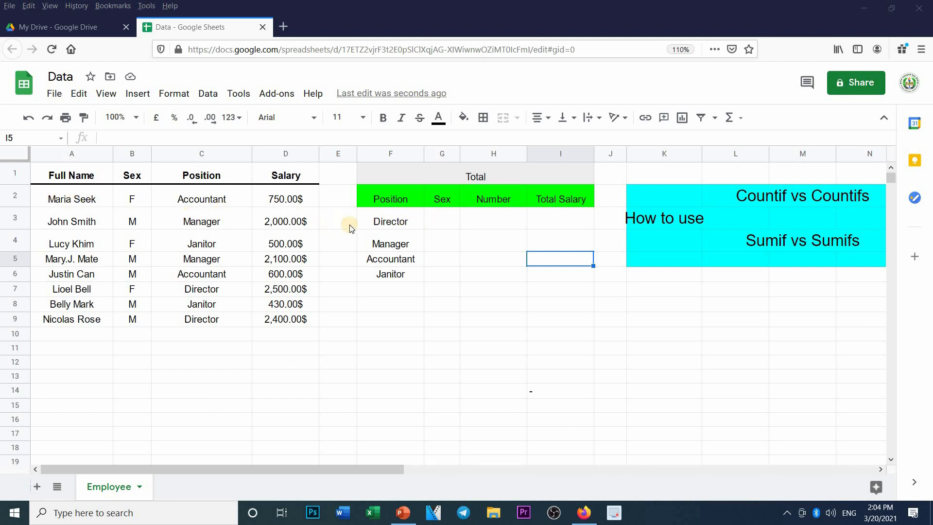
Count the directors in H3 with the formula =countif(C2:C9,"Director") and check the matching entries in the Position column.
{"action": "left_click", "coordinate": [379, 223]}
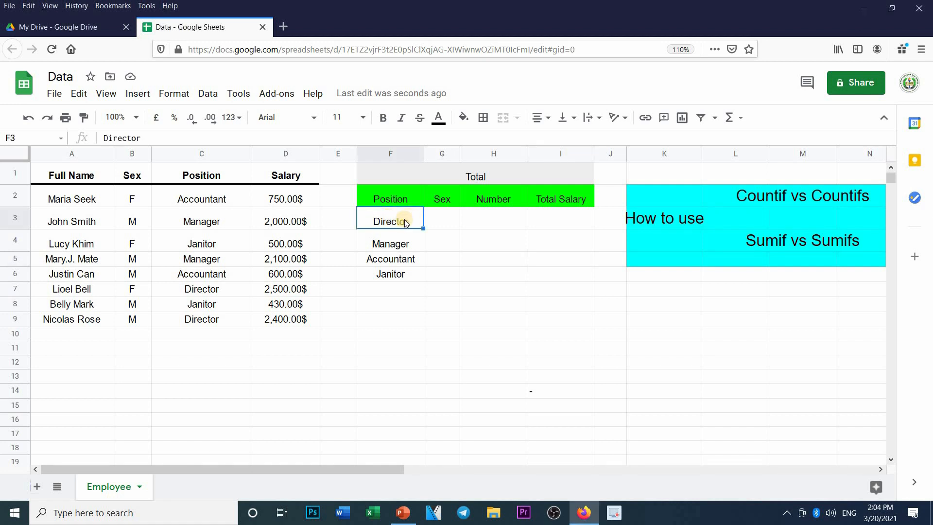
{"action": "left_click", "coordinate": [475, 221]}
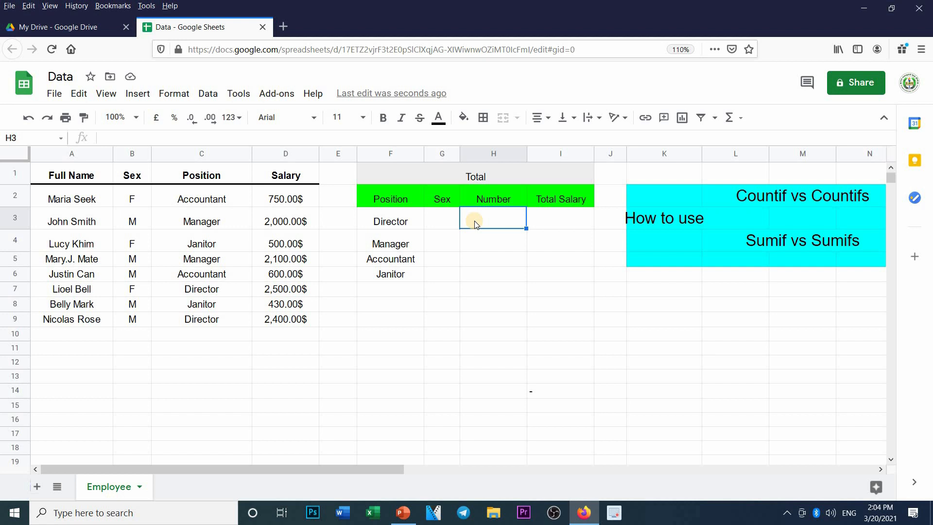
{"action": "type", "text": "o"}
{"action": "type", "text": "="}
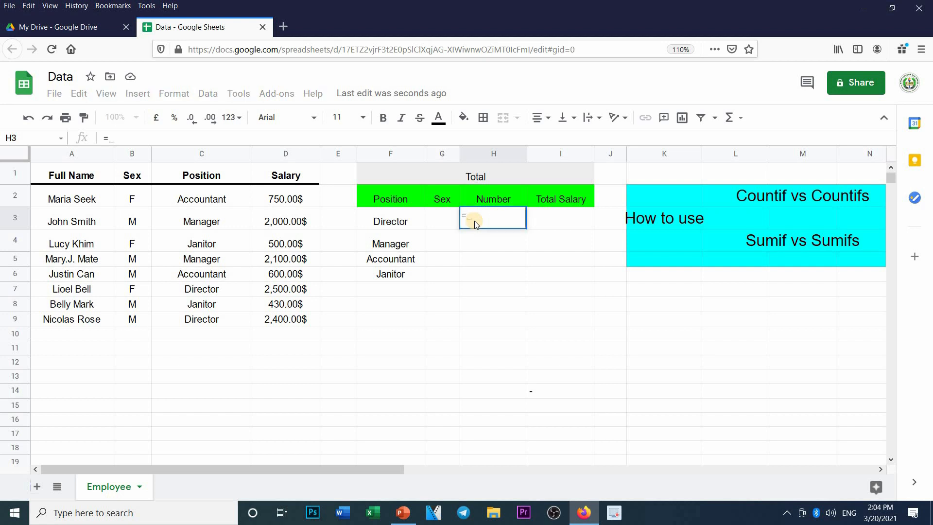
{"action": "type", "text": "countif"}
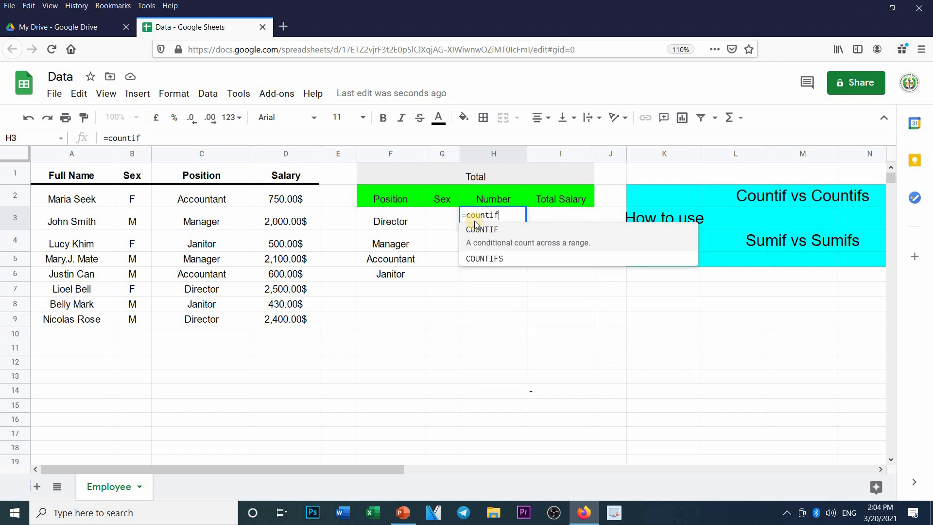
{"action": "type", "text": "("}
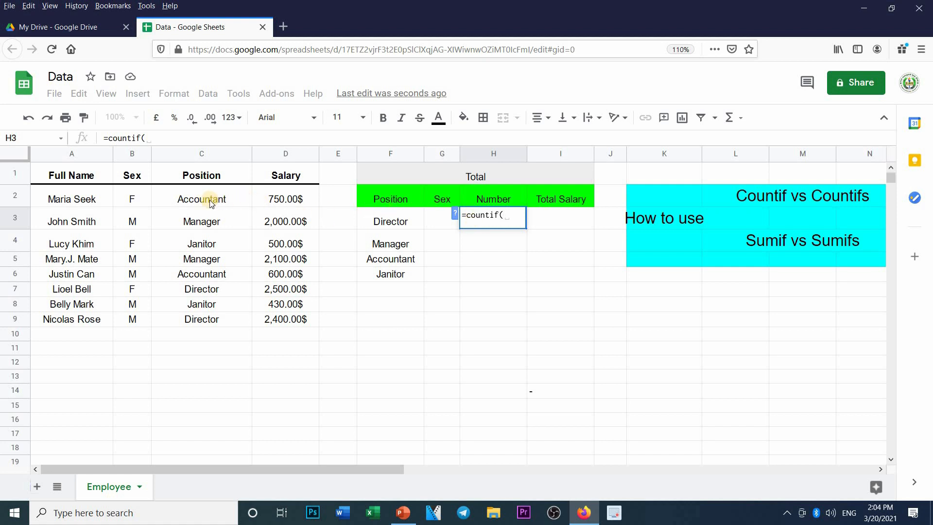
{"action": "left_click_drag", "start_coordinate": [211, 204], "coordinate": [215, 320]}
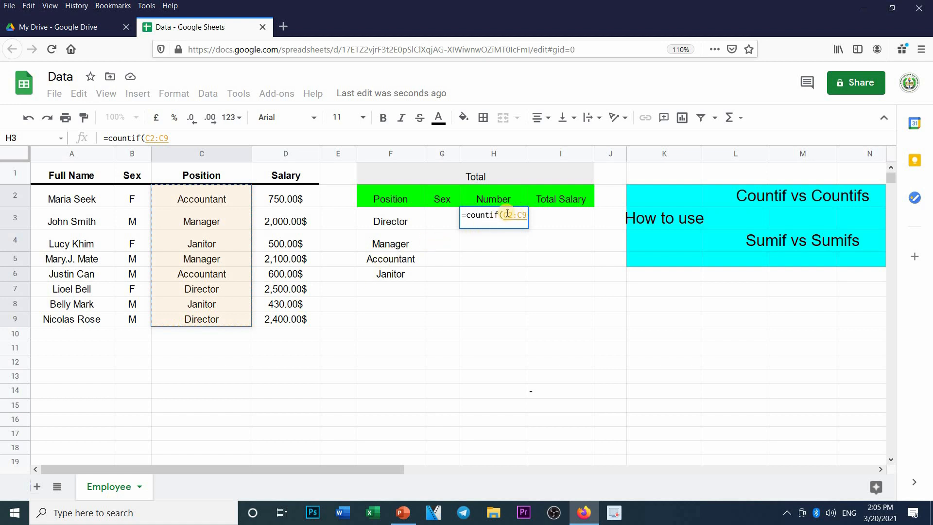
{"action": "type", "text": ","}
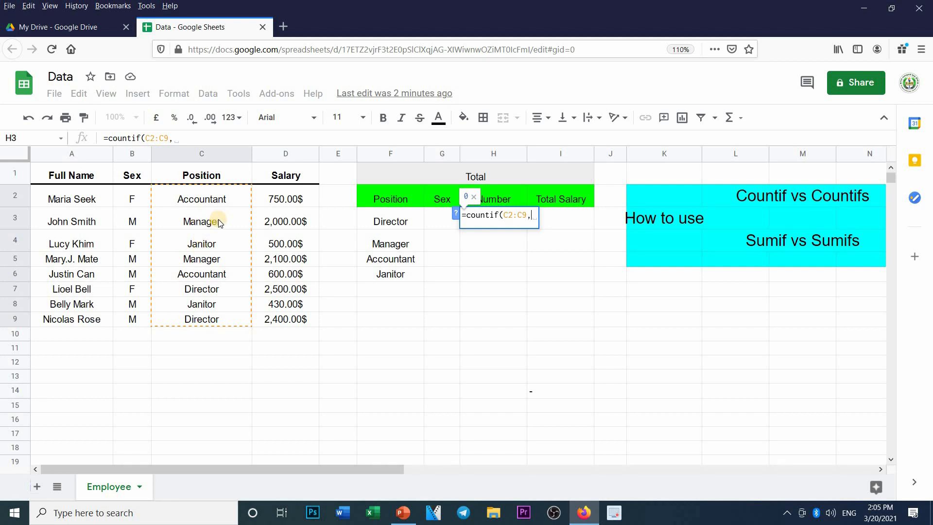
{"action": "type", "text": "\""}
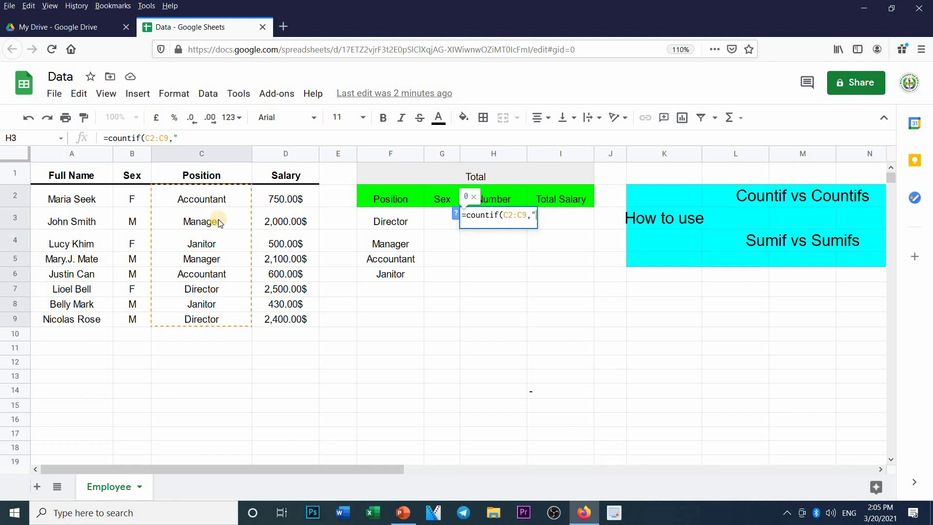
{"action": "type", "text": "Director"}
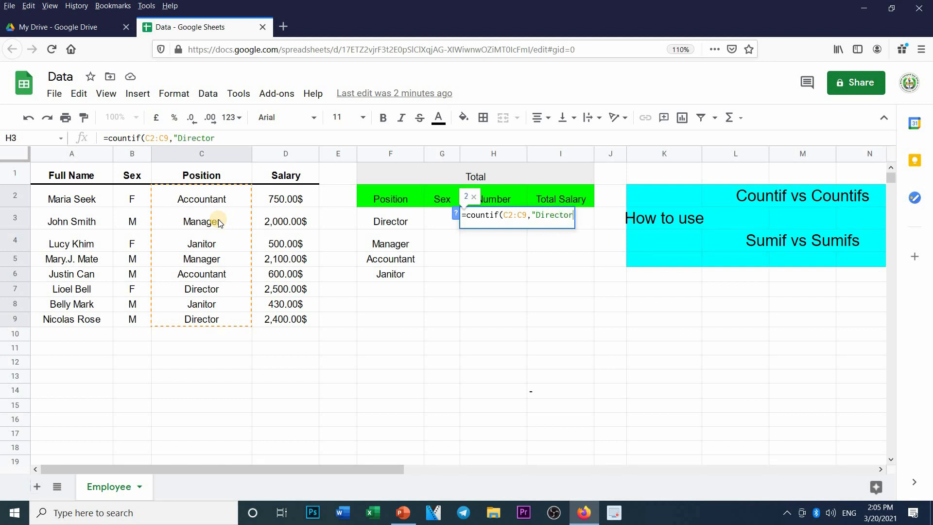
{"action": "type", "text": "\")"}
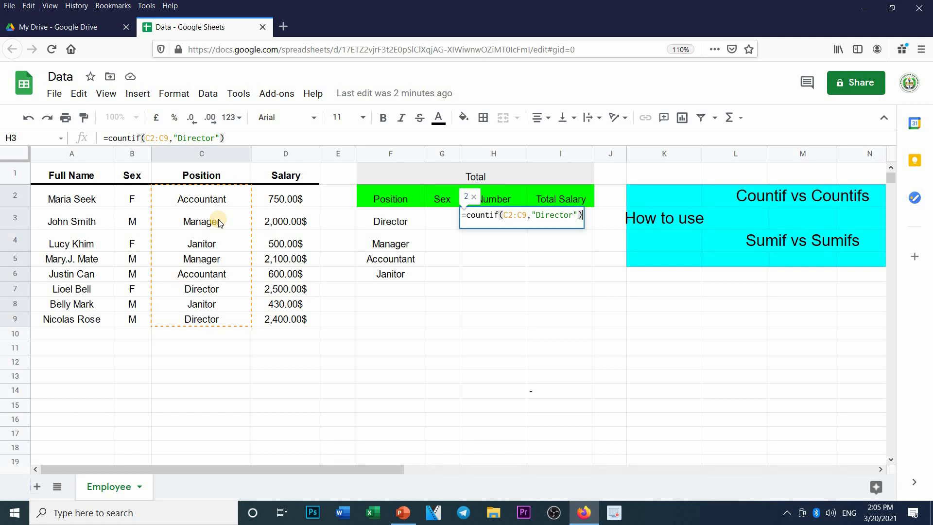
{"action": "key", "text": "Return"}
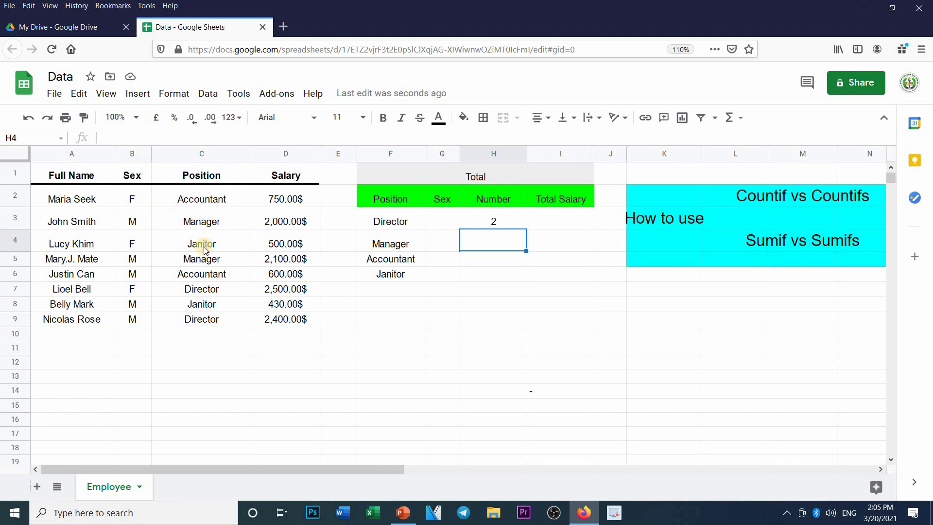
{"action": "left_click", "coordinate": [210, 289]}
{"action": "left_click", "coordinate": [206, 319]}
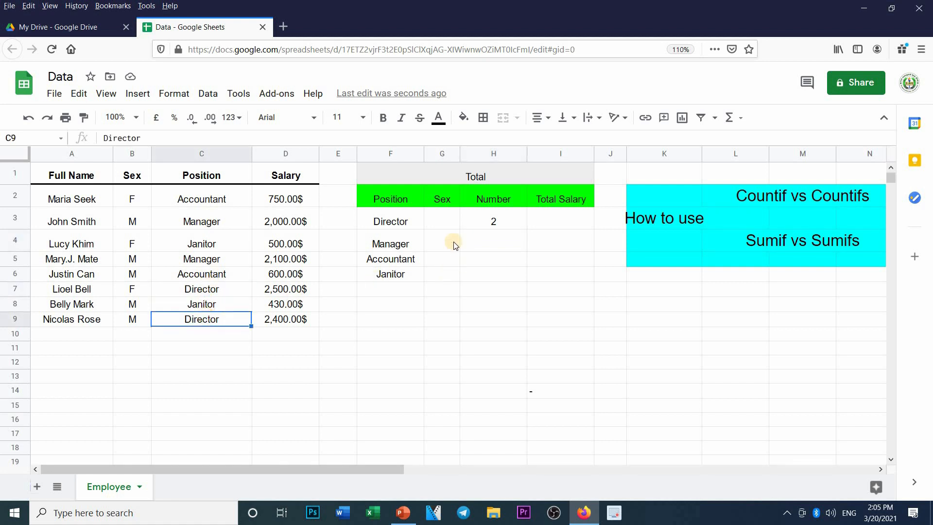
Replace the "Director" text criterion in H3's COUNTIF formula with a reference to cell F3.
{"action": "left_click", "coordinate": [500, 220]}
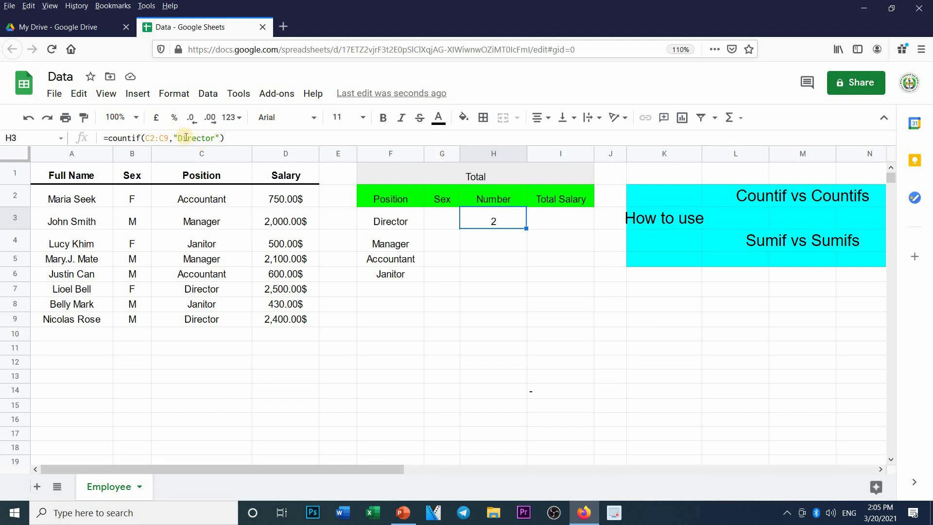
{"action": "left_click", "coordinate": [220, 138]}
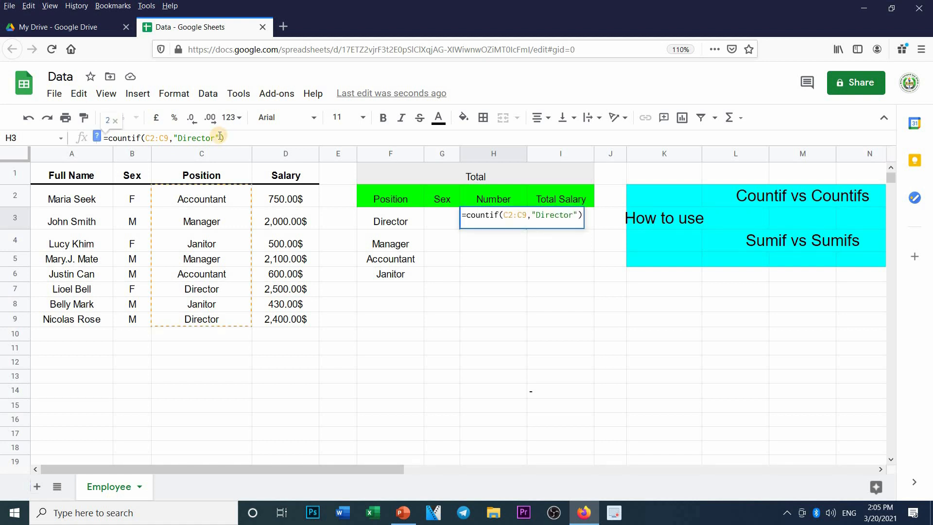
{"action": "key", "text": "BackSpace"}
{"action": "key", "text": "BackSpace"}
{"action": "key", "text": "BackSpace"}
{"action": "key", "text": "BackSpace"}
{"action": "key", "text": "BackSpace"}
{"action": "key", "text": "BackSpace"}
{"action": "key", "text": "BackSpace"}
{"action": "key", "text": "BackSpace"}
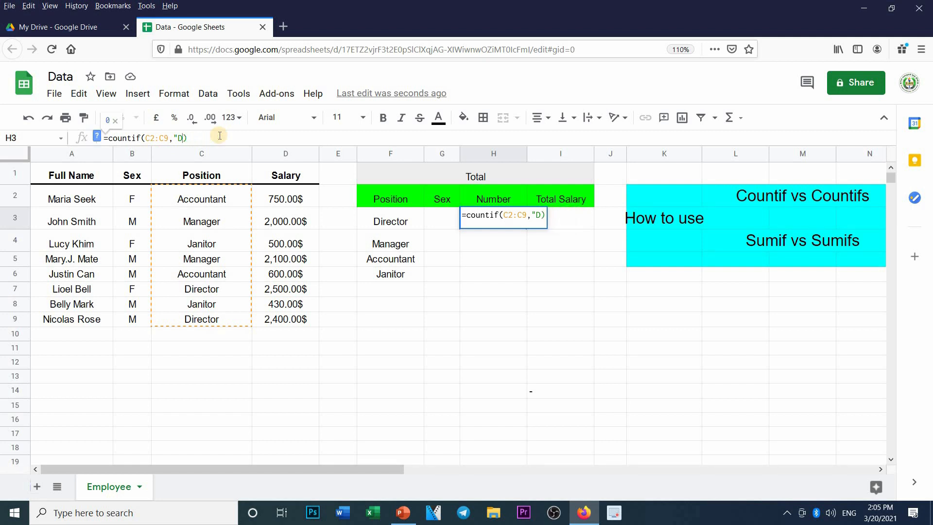
{"action": "key", "text": "BackSpace"}
{"action": "key", "text": "BackSpace"}
{"action": "key", "text": "BackSpace"}
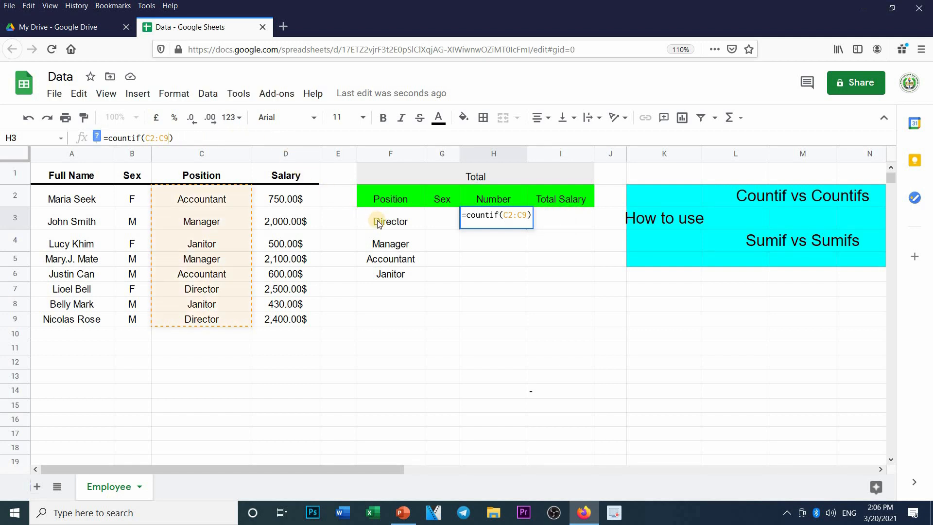
{"action": "type", "text": ","}
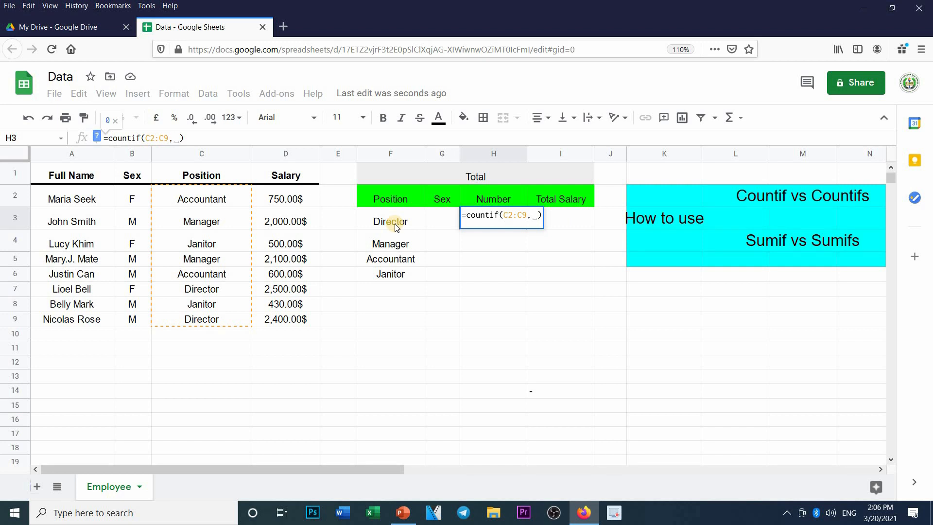
{"action": "left_click", "coordinate": [396, 227]}
{"action": "key", "text": "Return"}
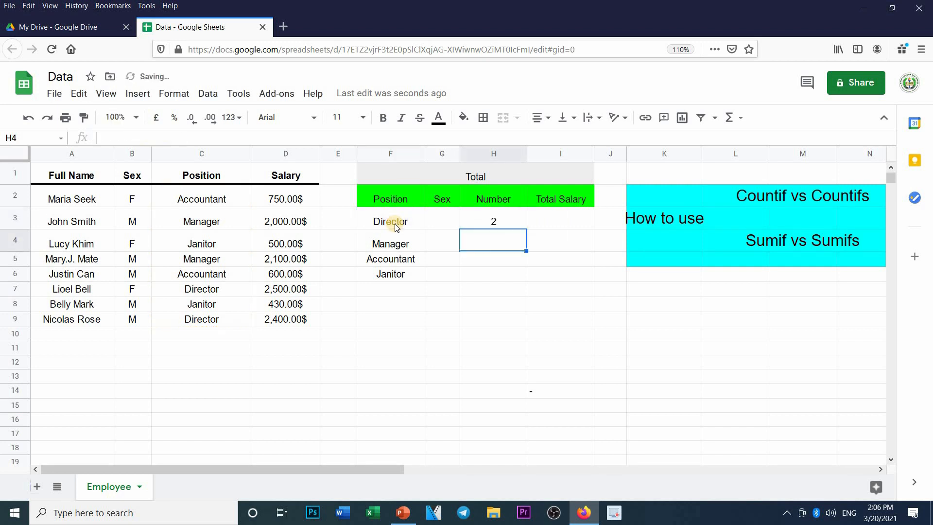
Try filling H3's COUNTIF formula down to H4, compare its range with the Position data, and clear H4.
{"action": "left_click", "coordinate": [466, 221]}
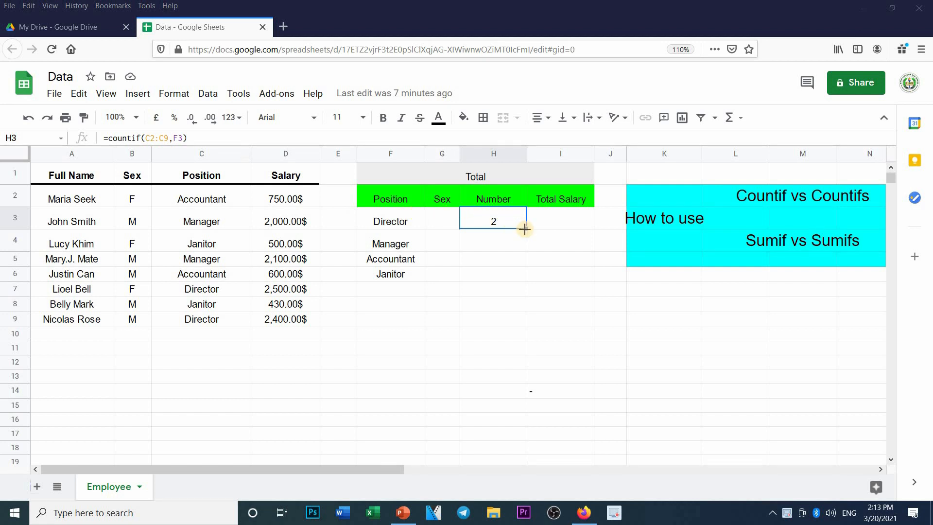
{"action": "left_click_drag", "start_coordinate": [526, 235], "coordinate": [498, 244]}
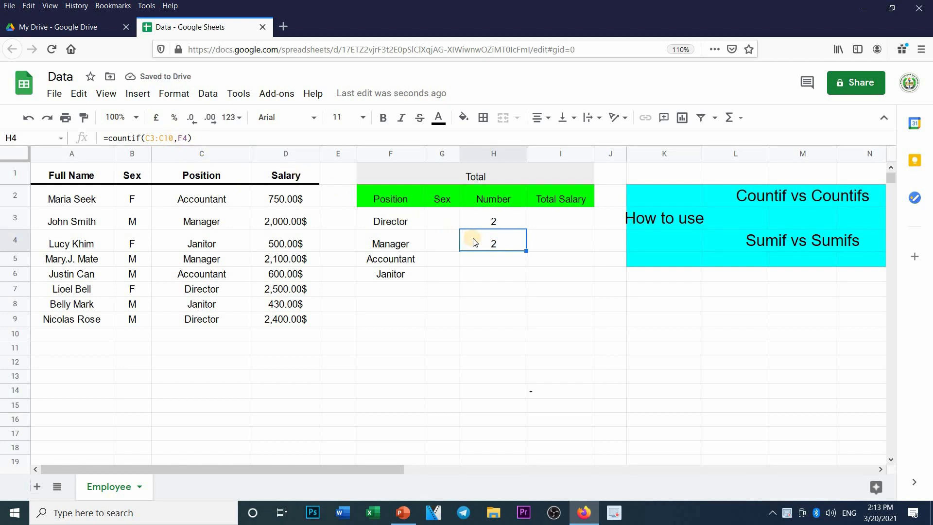
{"action": "left_click", "coordinate": [207, 200]}
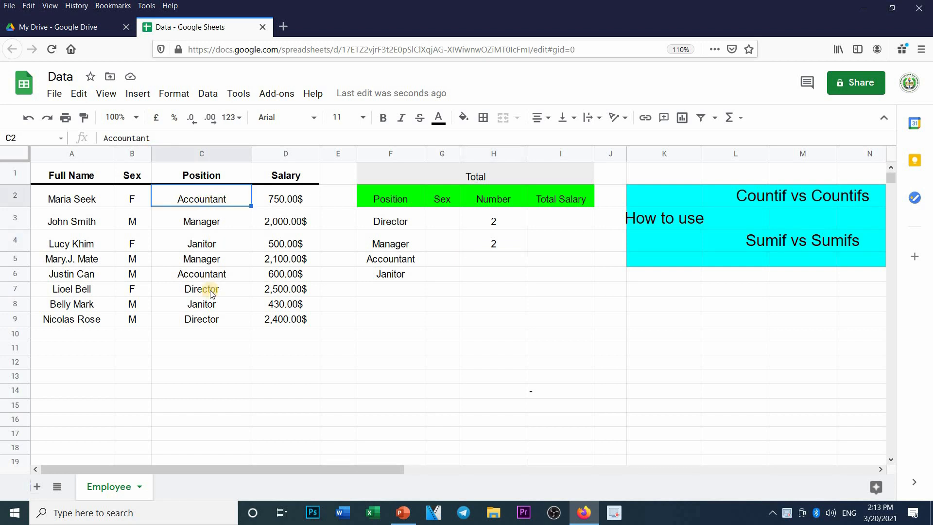
{"action": "left_click", "coordinate": [481, 247]}
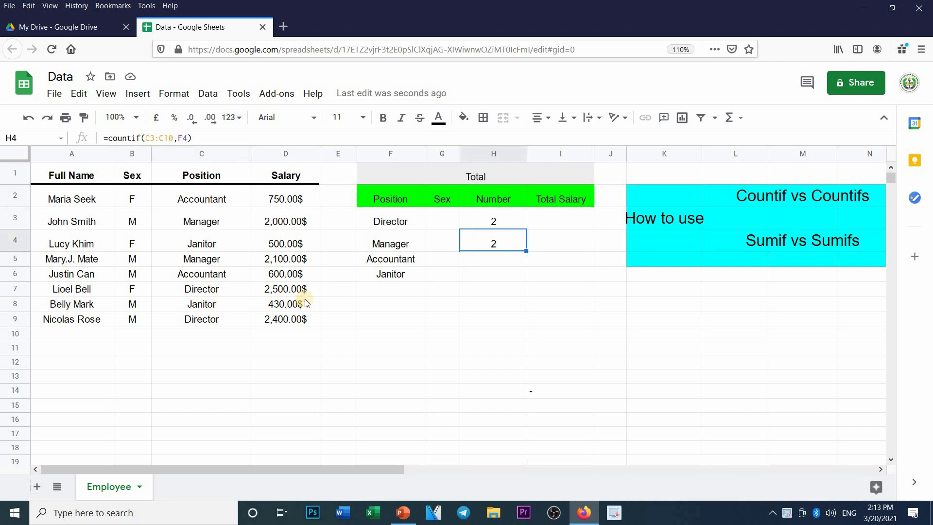
{"action": "left_click_drag", "start_coordinate": [202, 334], "coordinate": [51, 348]}
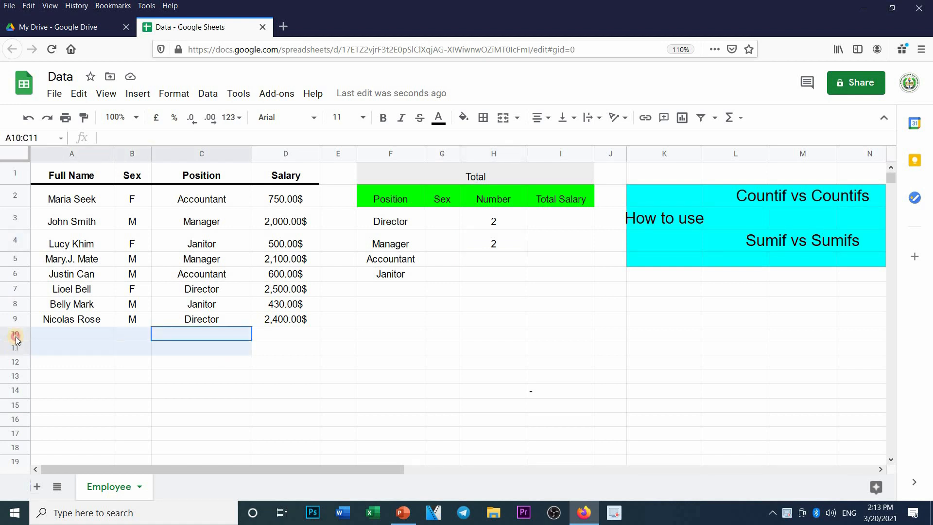
{"action": "left_click", "coordinate": [479, 251]}
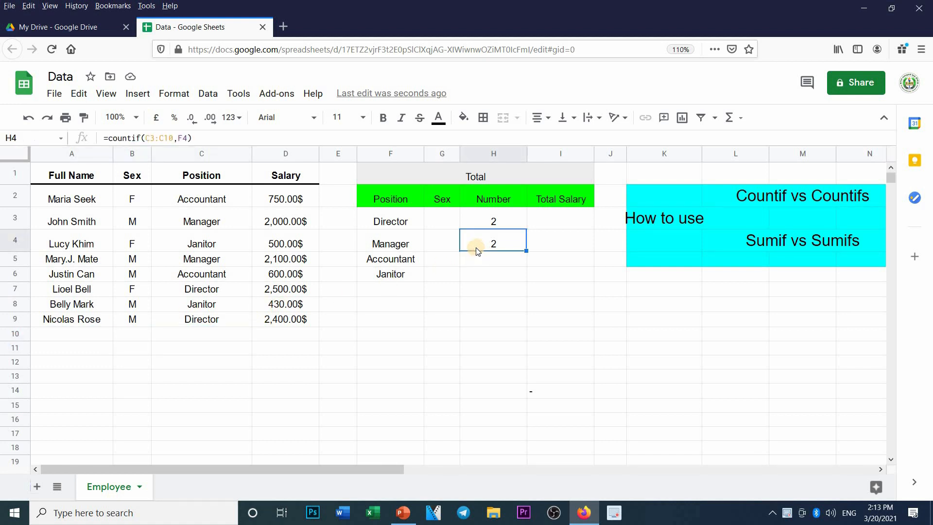
{"action": "key", "text": "Delete"}
Make the counted range in H3's formula absolute, as $C$2:$C$9.
{"action": "key", "text": "Up"}
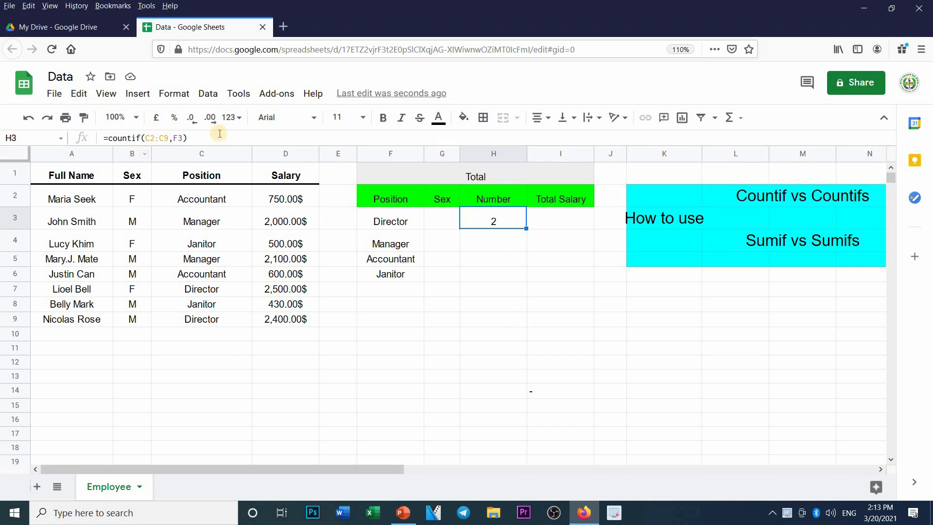
{"action": "left_click", "coordinate": [147, 137]}
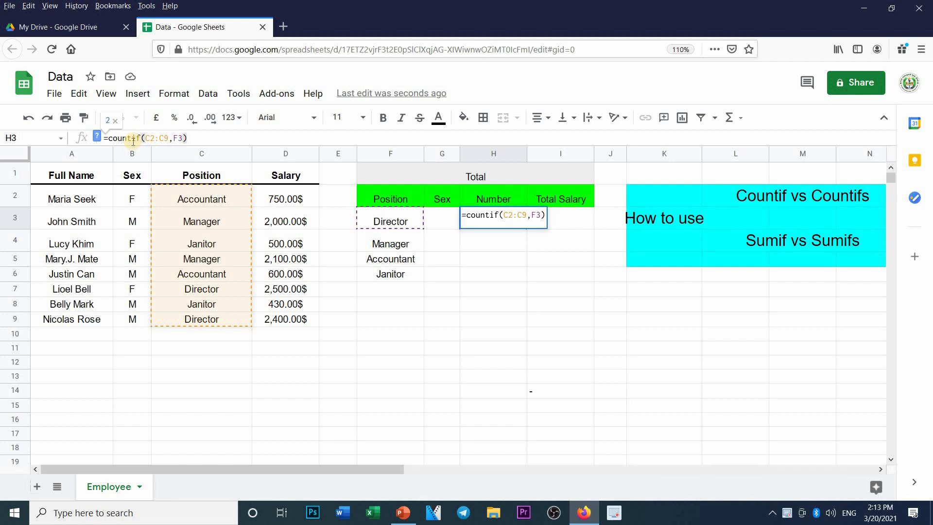
{"action": "key", "text": "F4"}
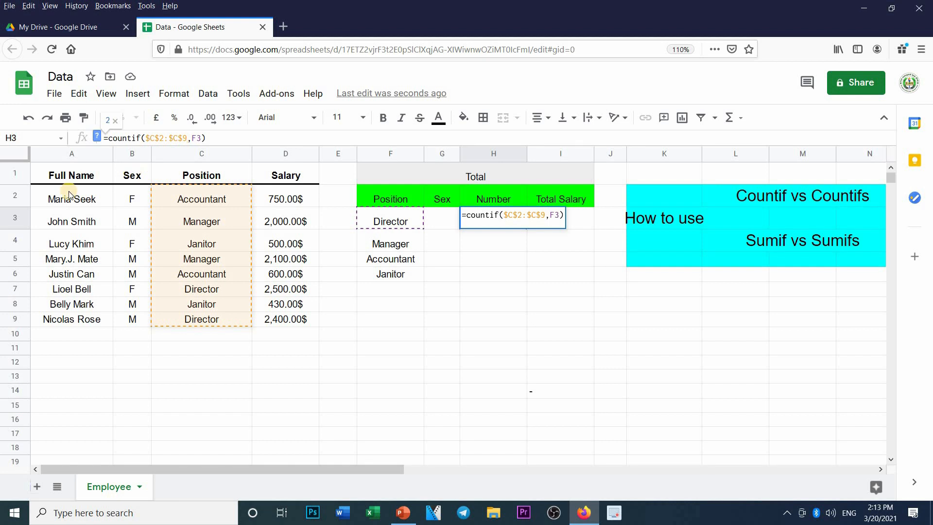
{"action": "key", "text": "Return"}
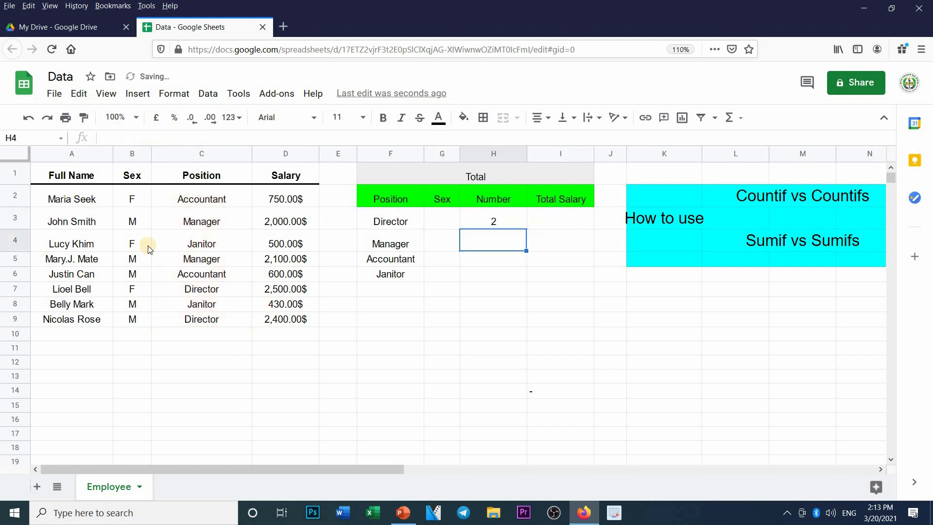
Fill the H3 formula down through H6 and check the copied formulas in H4 and H5 against the employee positions.
{"action": "left_click", "coordinate": [477, 222]}
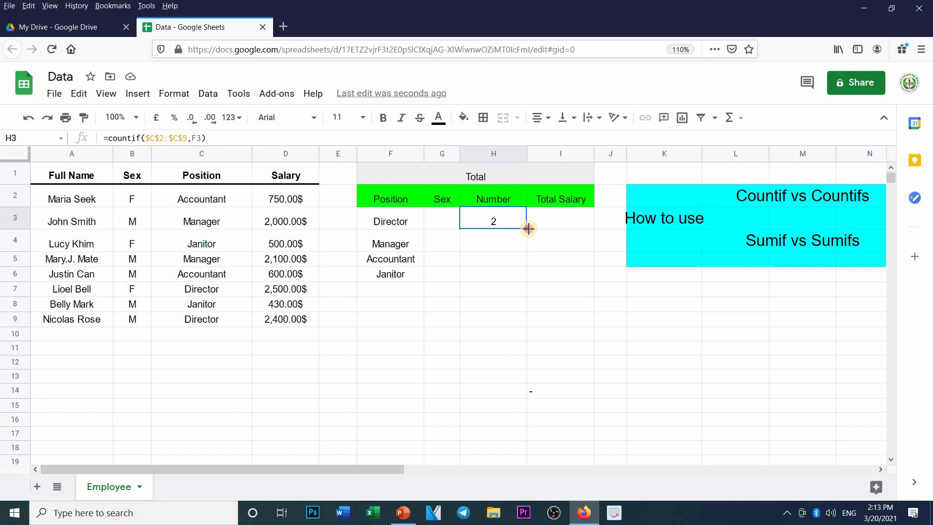
{"action": "left_click_drag", "start_coordinate": [528, 229], "coordinate": [526, 273]}
{"action": "left_click", "coordinate": [499, 237]}
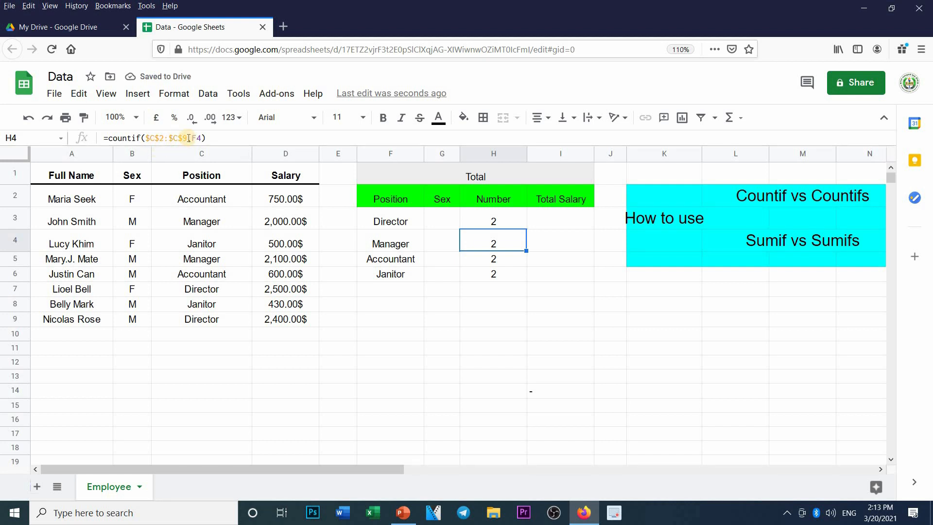
{"action": "left_click", "coordinate": [382, 245]}
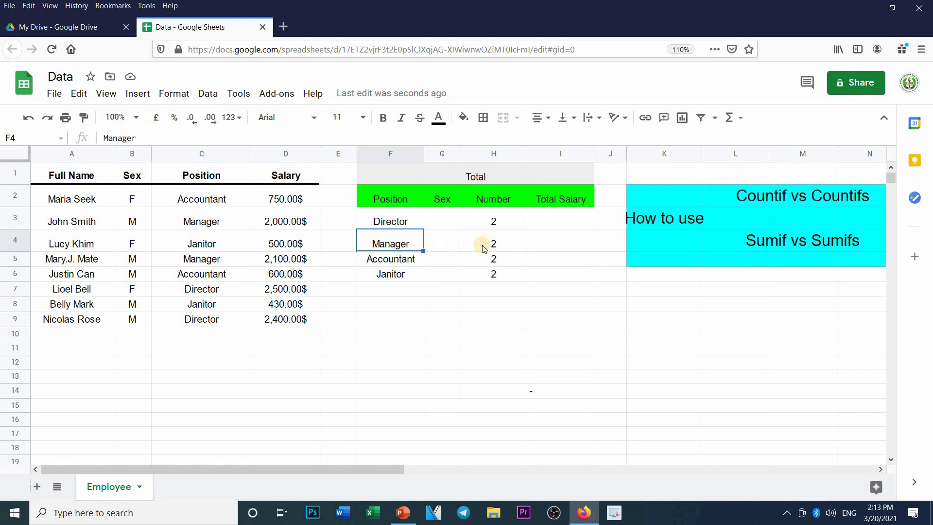
{"action": "left_click", "coordinate": [464, 247]}
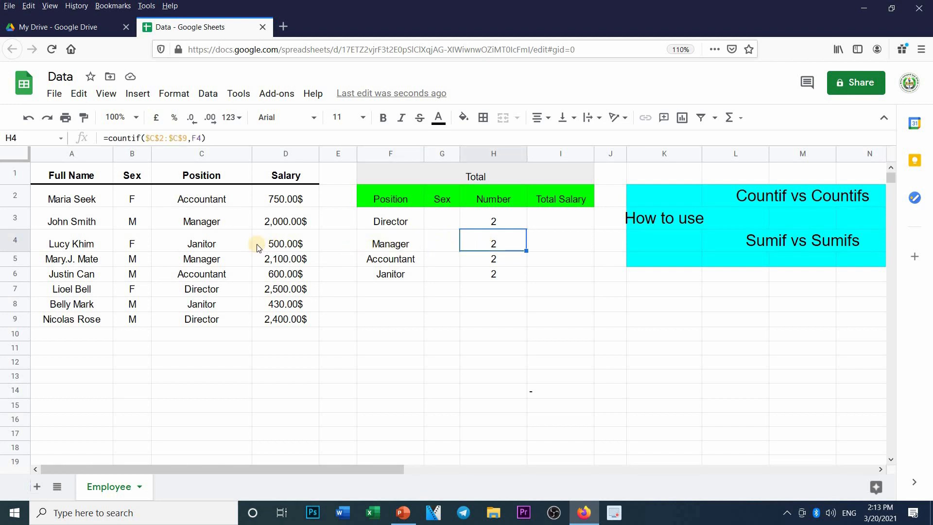
{"action": "left_click", "coordinate": [207, 226]}
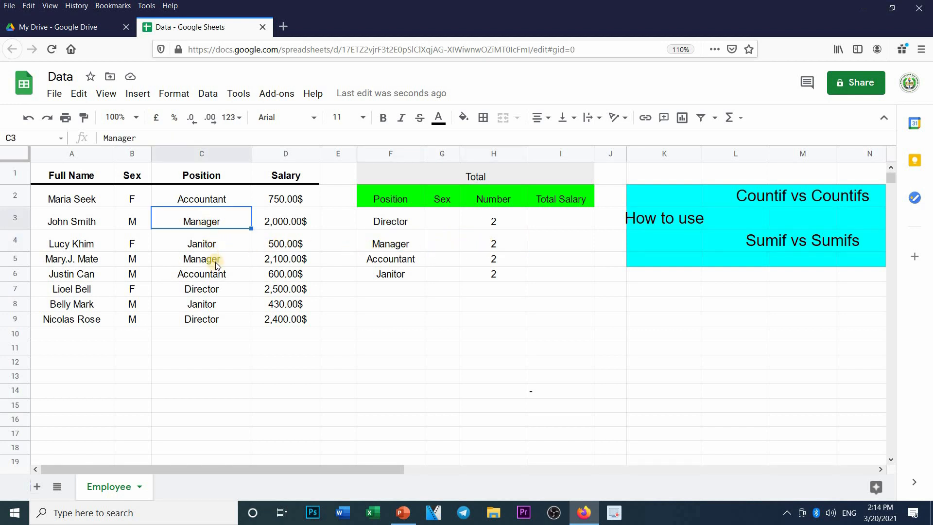
{"action": "left_click", "coordinate": [190, 265]}
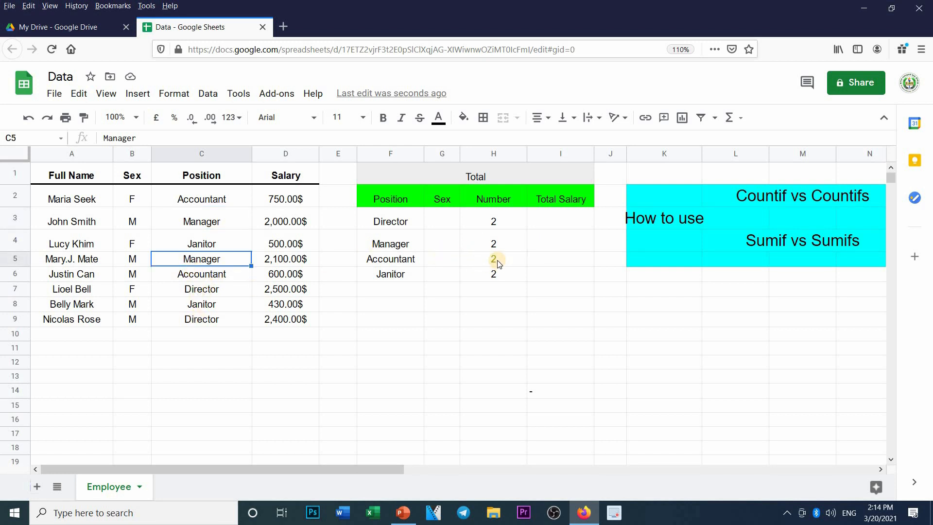
{"action": "left_click", "coordinate": [496, 260]}
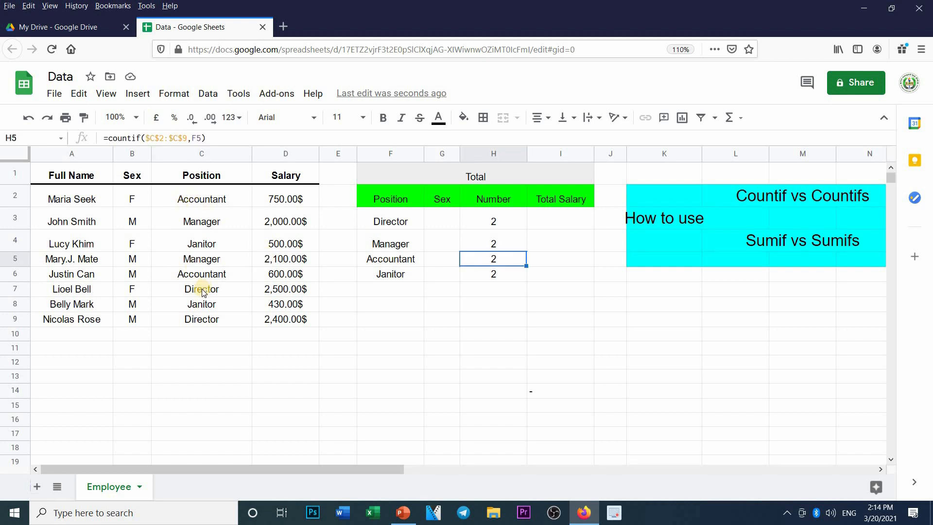
Compare the Accountant and Janitor counts in H5 and H6 with the matching entries in the employee Position column.
{"action": "left_click", "coordinate": [209, 201]}
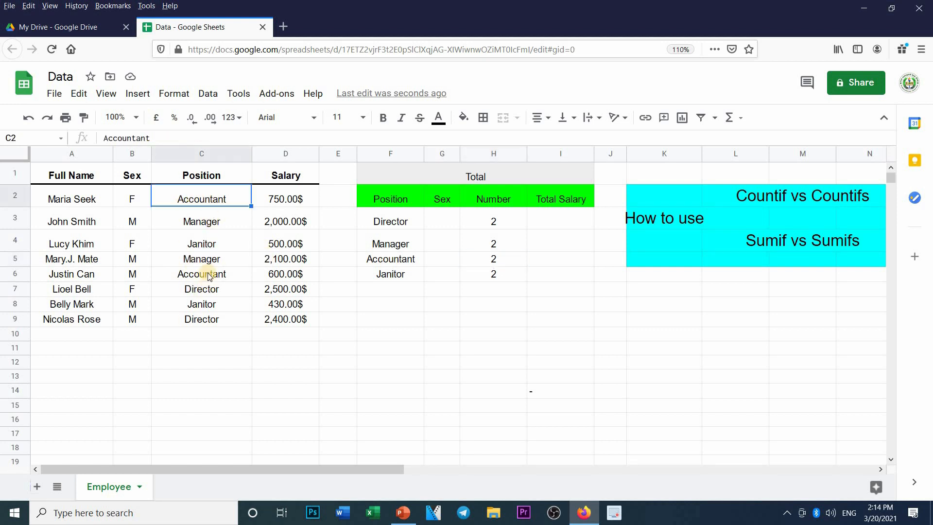
{"action": "left_click", "coordinate": [209, 275]}
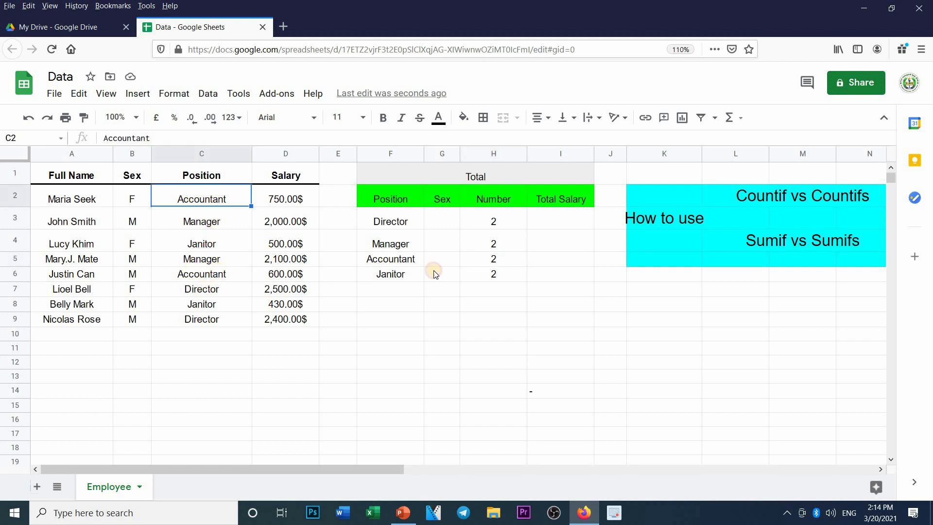
{"action": "left_click", "coordinate": [480, 277]}
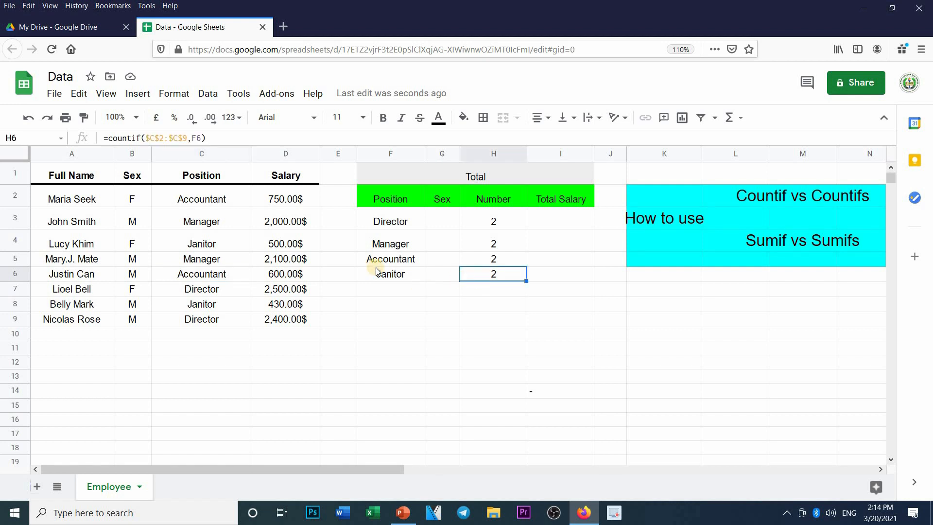
{"action": "left_click", "coordinate": [211, 243]}
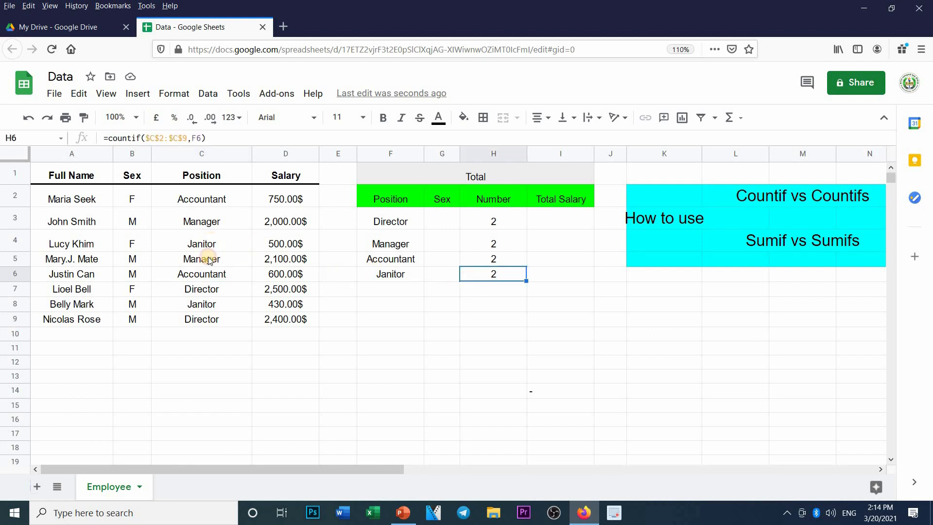
{"action": "left_click", "coordinate": [240, 306]}
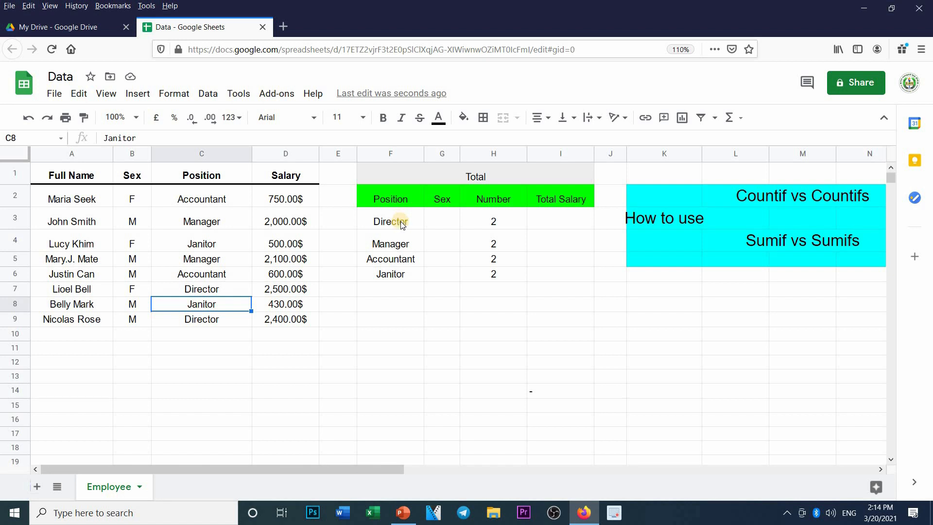
Fill the summary table's Sex column with F for Director, M for Manager, M for Accountant and F for Janitor.
{"action": "left_click", "coordinate": [449, 225]}
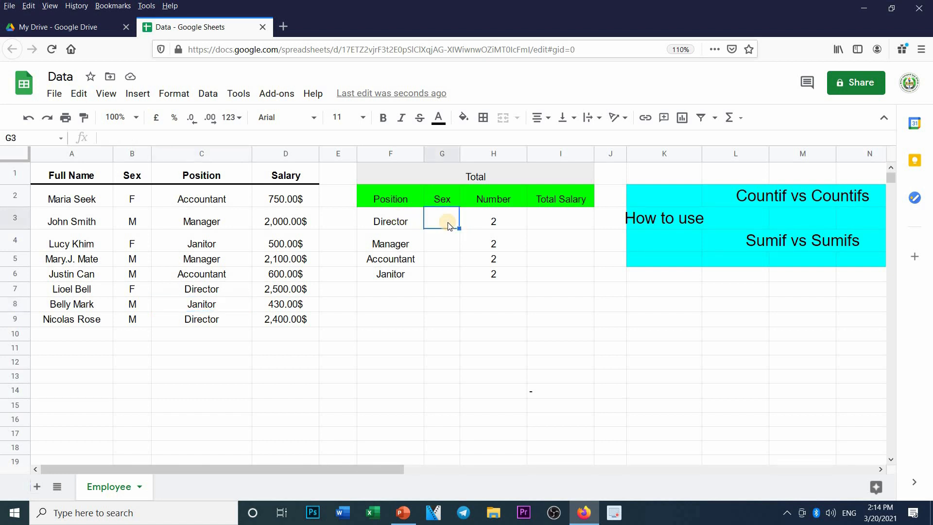
{"action": "type", "text": "F"}
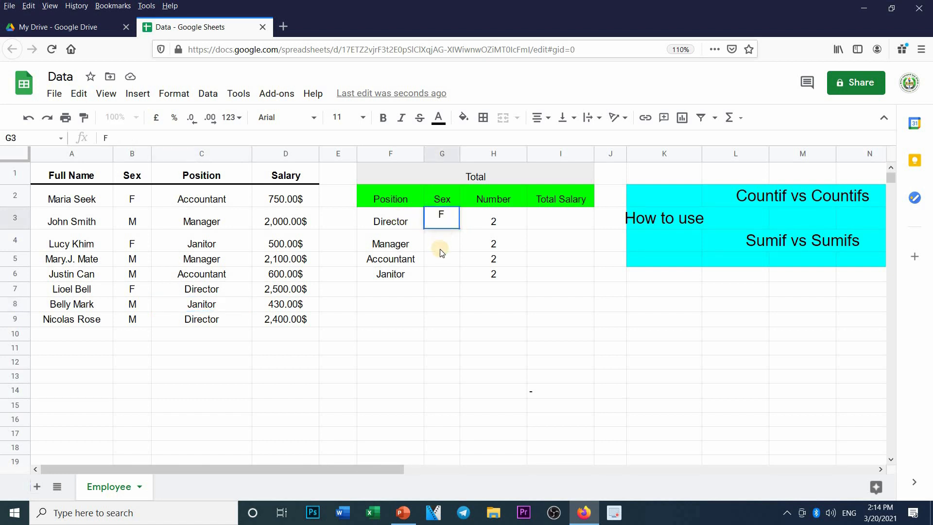
{"action": "key", "text": "Return"}
{"action": "left_click", "coordinate": [489, 224]}
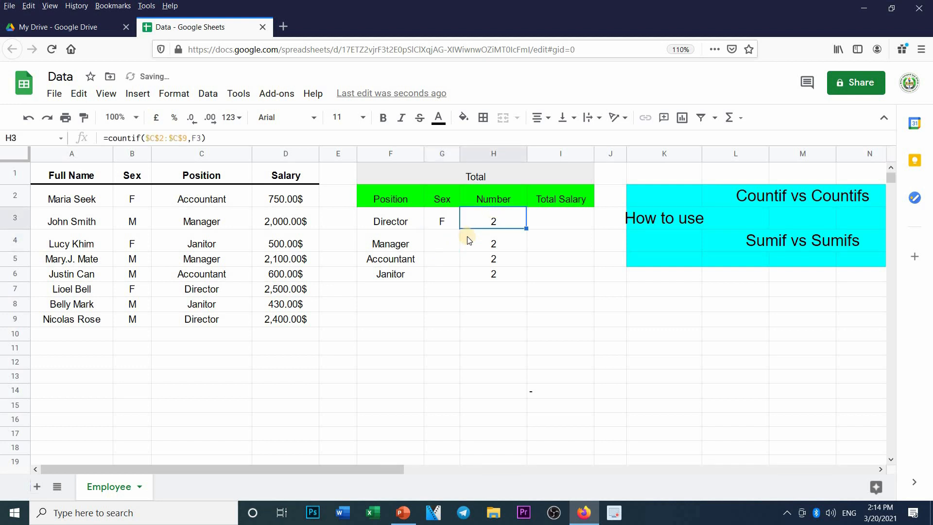
{"action": "left_click", "coordinate": [439, 243]}
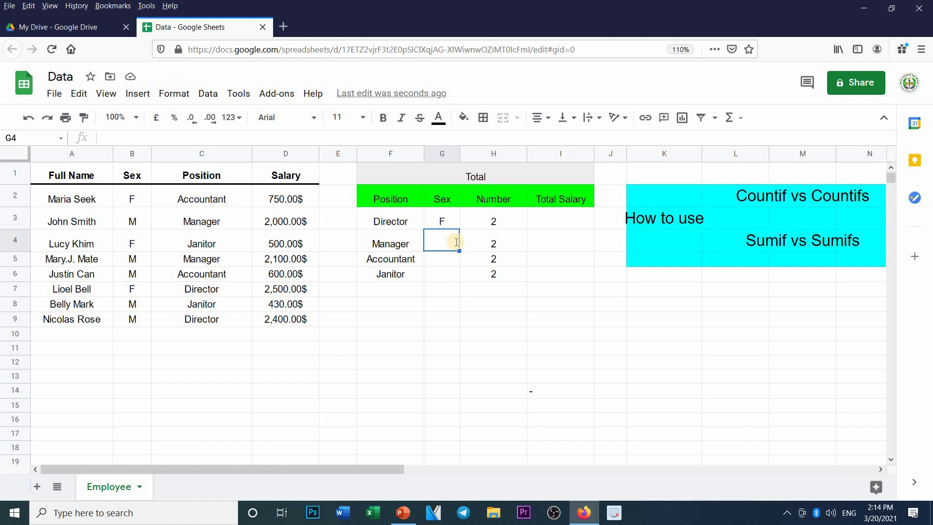
{"action": "type", "text": "M"}
{"action": "left_click", "coordinate": [455, 261]}
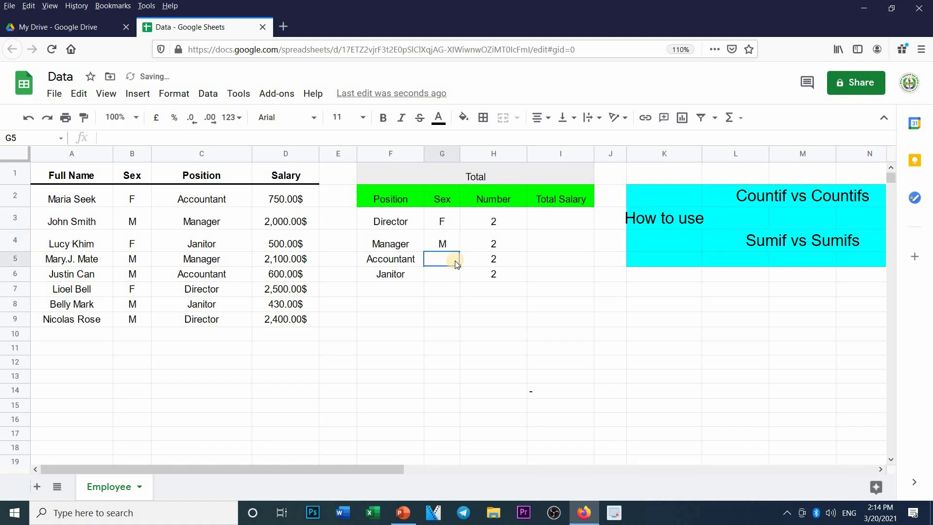
{"action": "type", "text": "M"}
{"action": "left_click", "coordinate": [442, 278]}
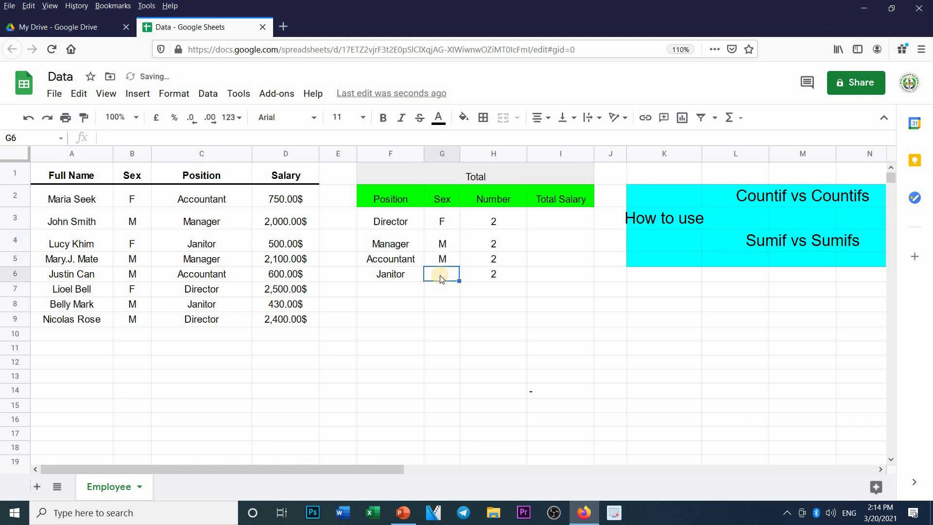
{"action": "type", "text": "F"}
{"action": "left_click", "coordinate": [452, 293]}
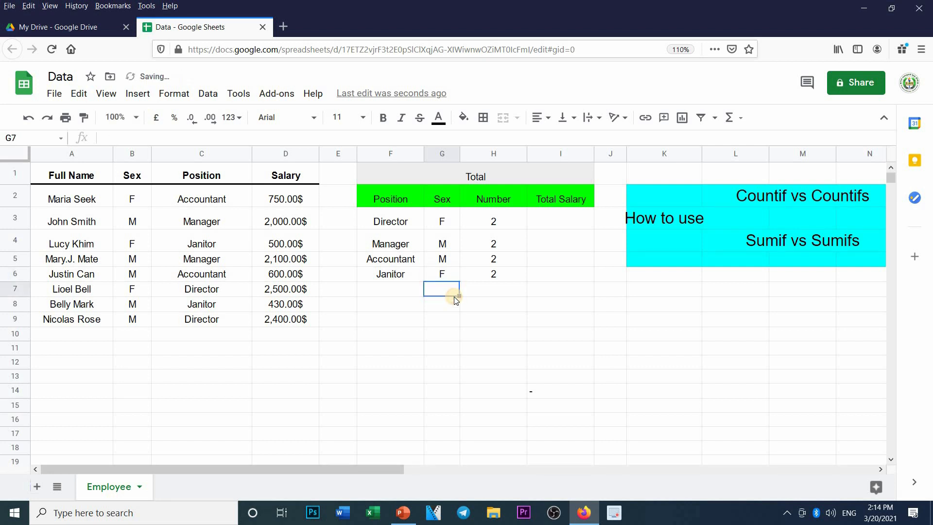
Clear the COUNTIF formulas from the Number column, cells H3 to H6.
{"action": "left_click", "coordinate": [503, 223]}
{"action": "left_click", "coordinate": [500, 276], "text": "shift"}
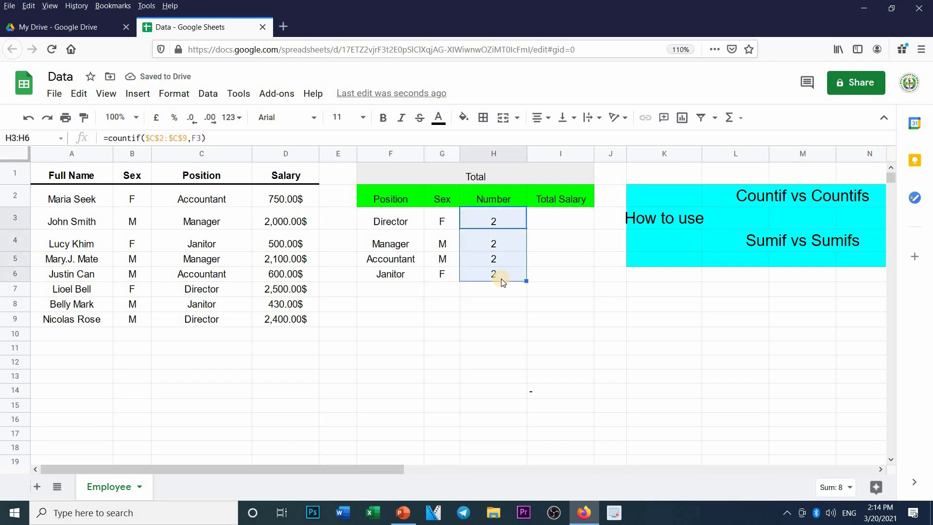
{"action": "key", "text": "Delete"}
Start a COUNTIFS formula in H3 with the Position range C2:C9 and the criterion "Director".
{"action": "left_click", "coordinate": [505, 224]}
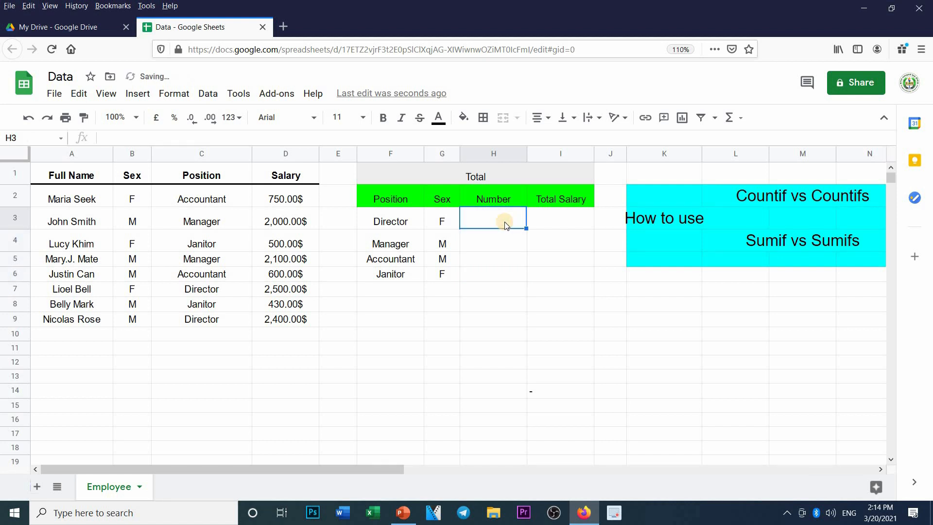
{"action": "type", "text": "=co"}
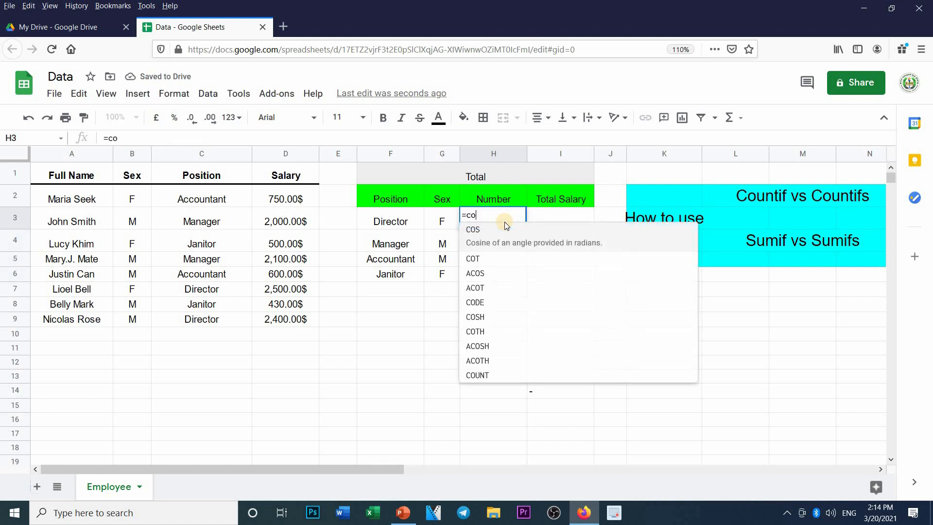
{"action": "type", "text": "untifs("}
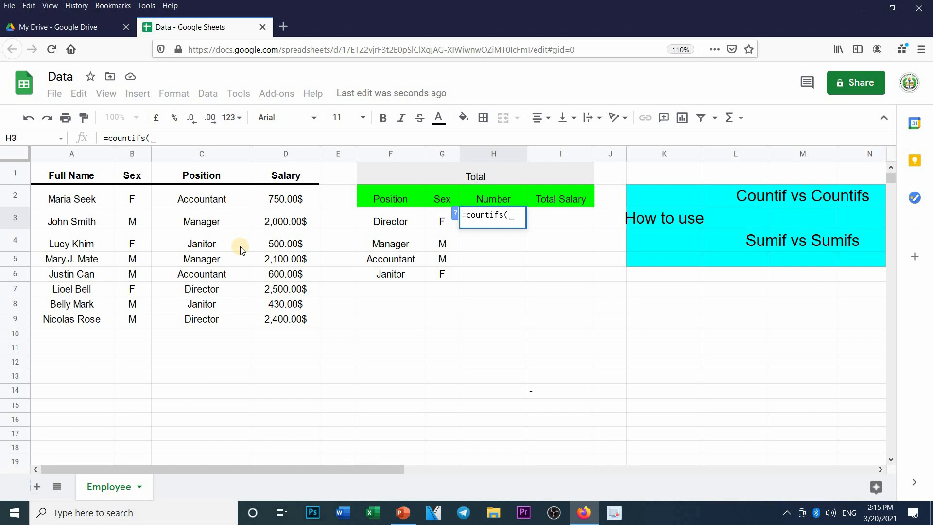
{"action": "left_click", "coordinate": [200, 198]}
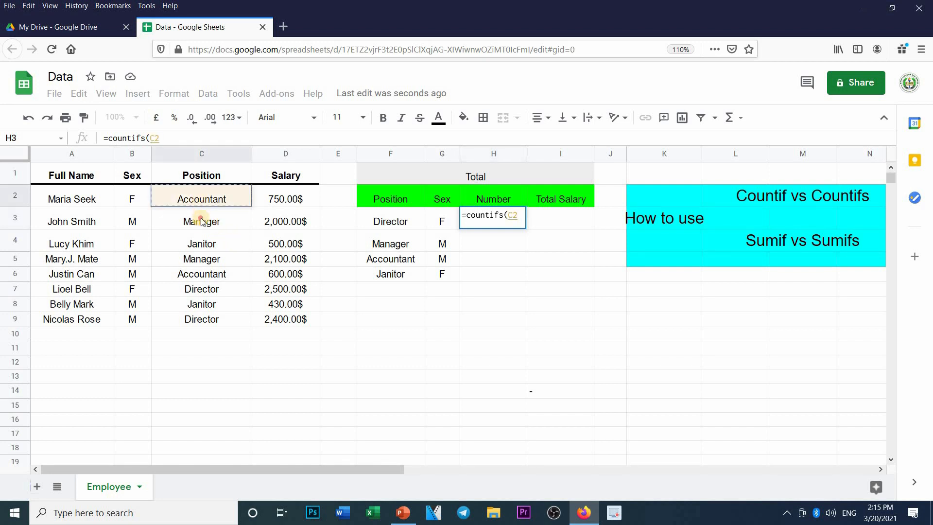
{"action": "left_click_drag", "start_coordinate": [201, 219], "coordinate": [212, 316]}
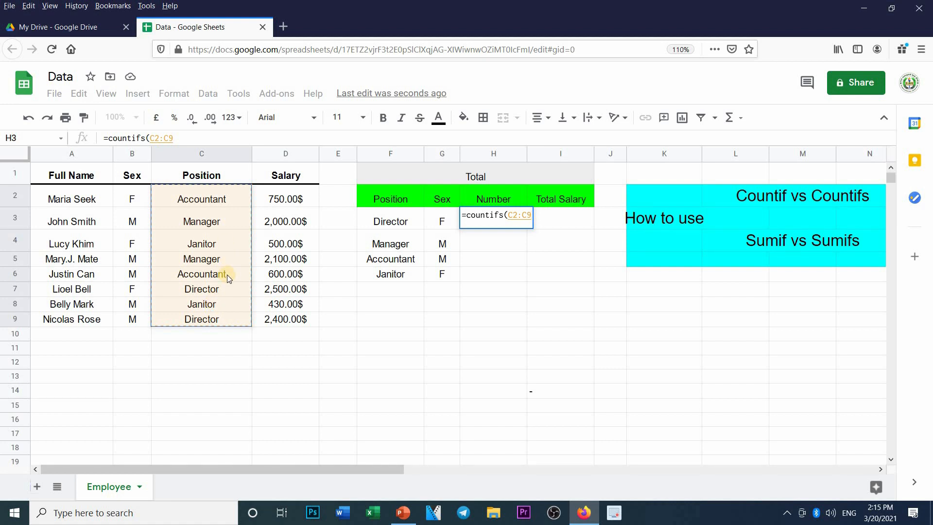
{"action": "type", "text": ","}
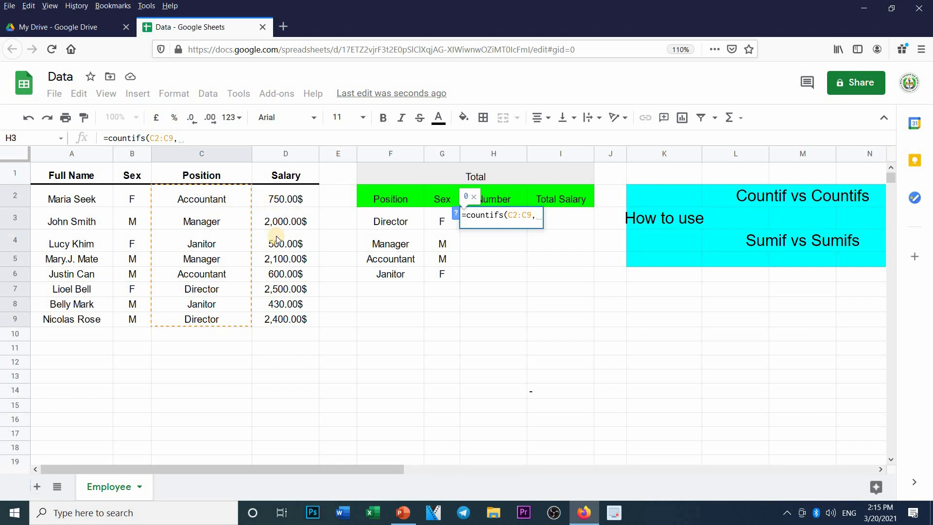
{"action": "type", "text": "\""}
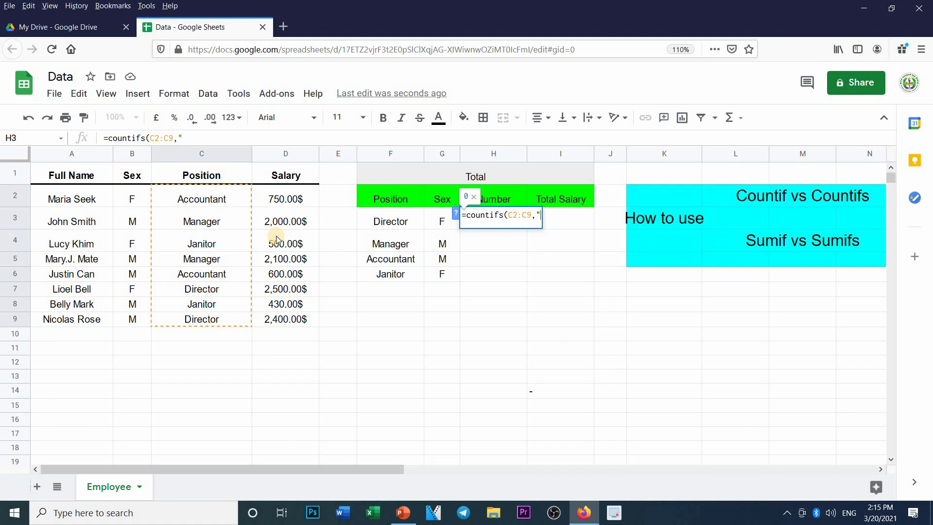
{"action": "type", "text": "Direct"}
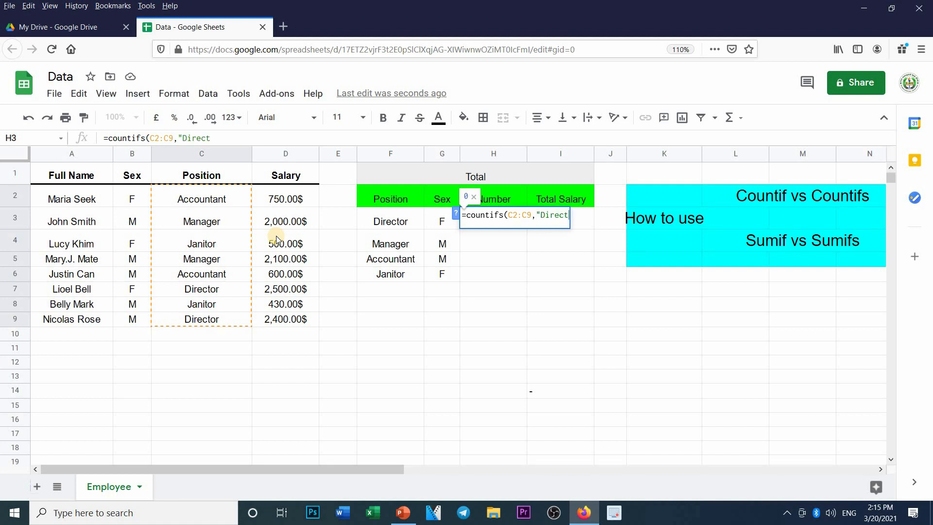
{"action": "type", "text": "or\","}
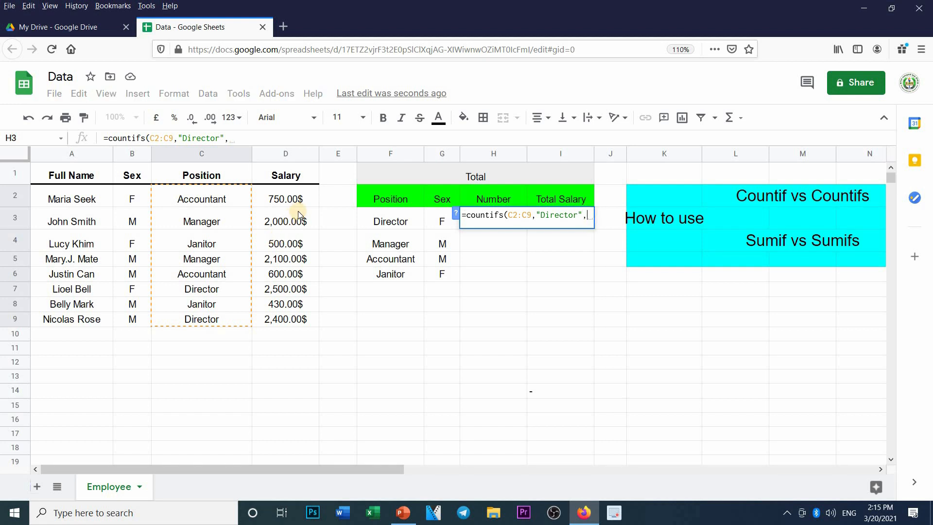
Complete H3's COUNTIFS formula with the Sex range B2:B9 and the criterion "F".
{"action": "left_click", "coordinate": [139, 199]}
{"action": "left_click_drag", "start_coordinate": [140, 215], "coordinate": [135, 315]}
{"action": "type", "text": ","}
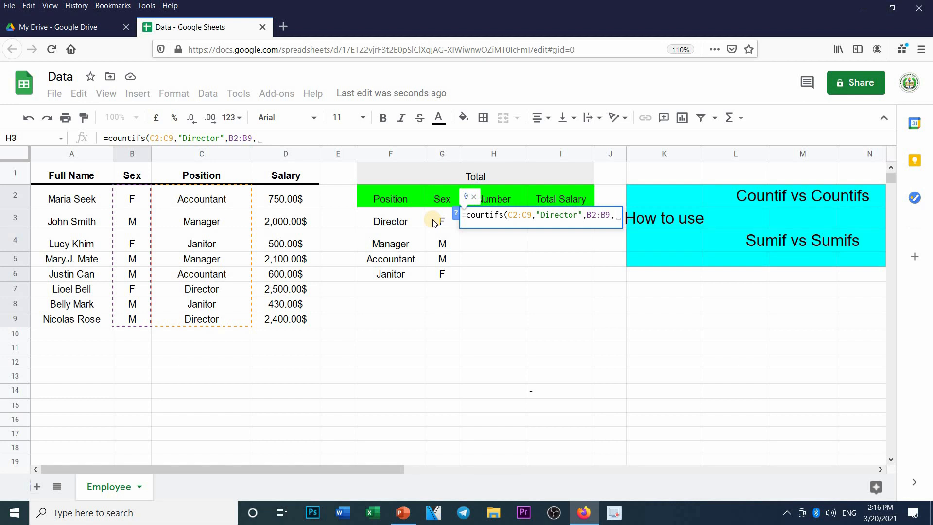
{"action": "type", "text": "\"F\""}
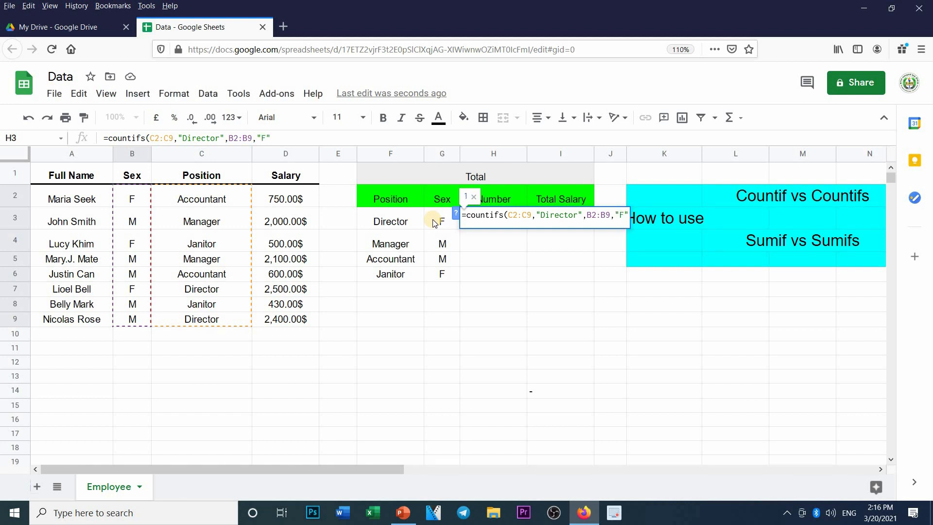
{"action": "type", "text": ")"}
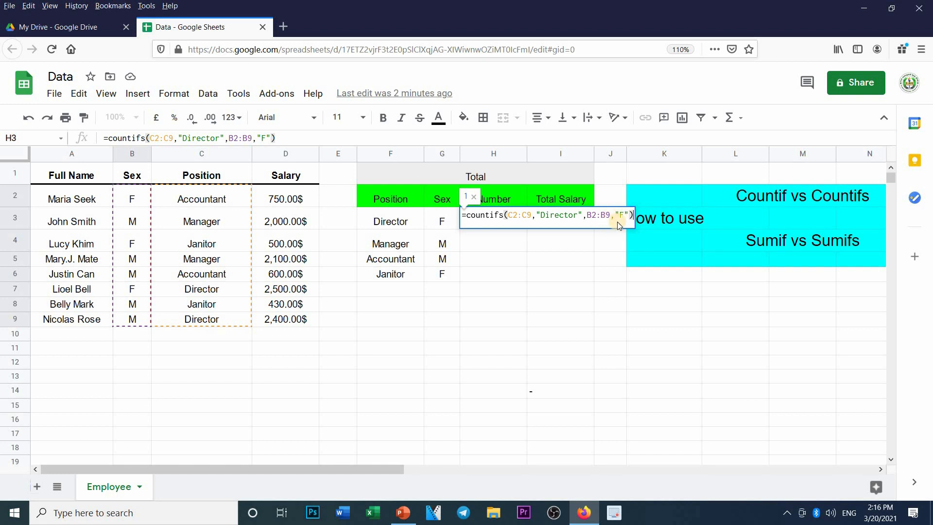
{"action": "key", "text": "Return"}
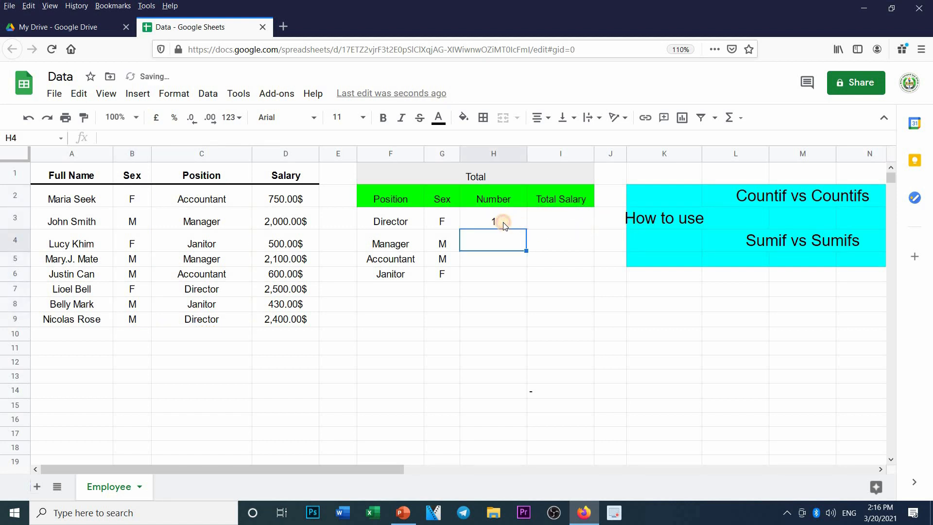
Check H3's COUNTIFS result against the Sex and Position entries of the two directors in rows 7 and 9.
{"action": "left_click", "coordinate": [500, 222]}
{"action": "left_click", "coordinate": [394, 216]}
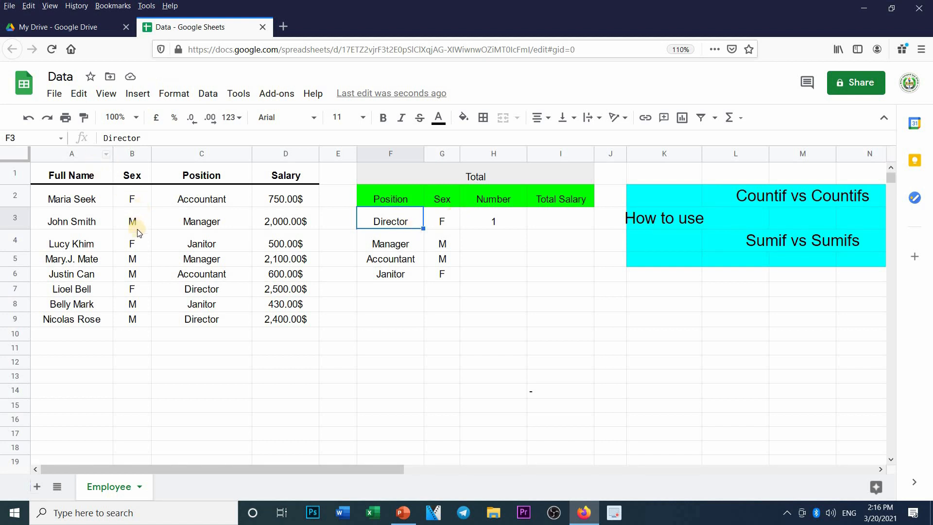
{"action": "left_click", "coordinate": [163, 317]}
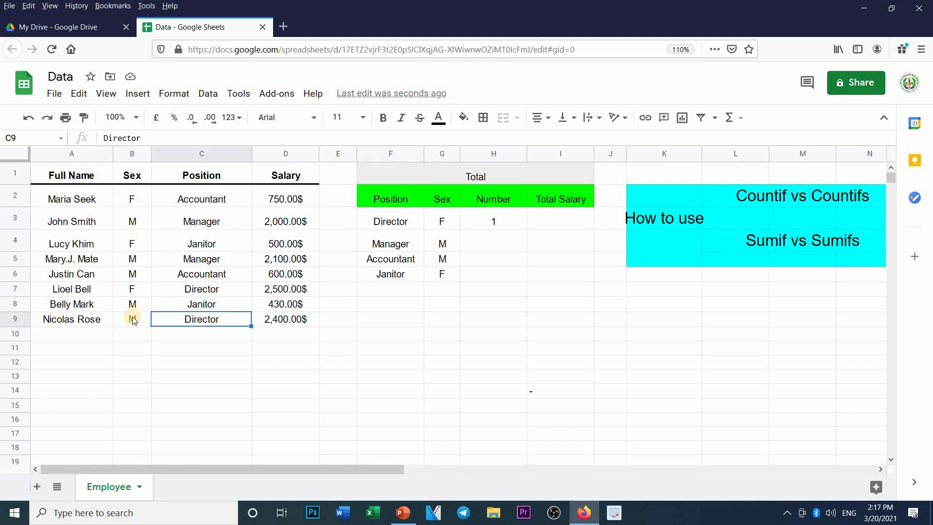
{"action": "left_click", "coordinate": [132, 319]}
{"action": "left_click", "coordinate": [139, 284]}
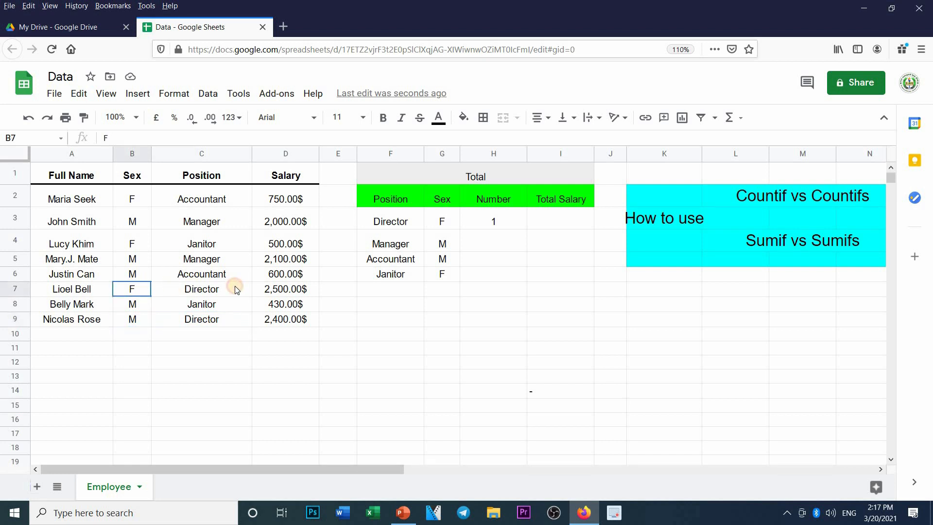
{"action": "left_click", "coordinate": [235, 290]}
{"action": "left_click_drag", "start_coordinate": [134, 289], "coordinate": [220, 290]}
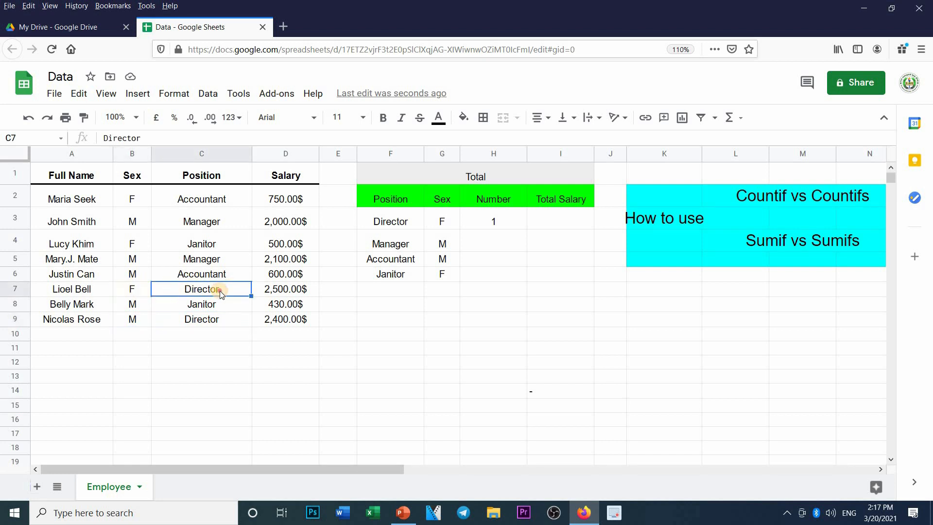
Make both ranges in H3's COUNTIFS formula absolute, as $C$2:$C$9 and $B$2:$B$9.
{"action": "left_click", "coordinate": [501, 219]}
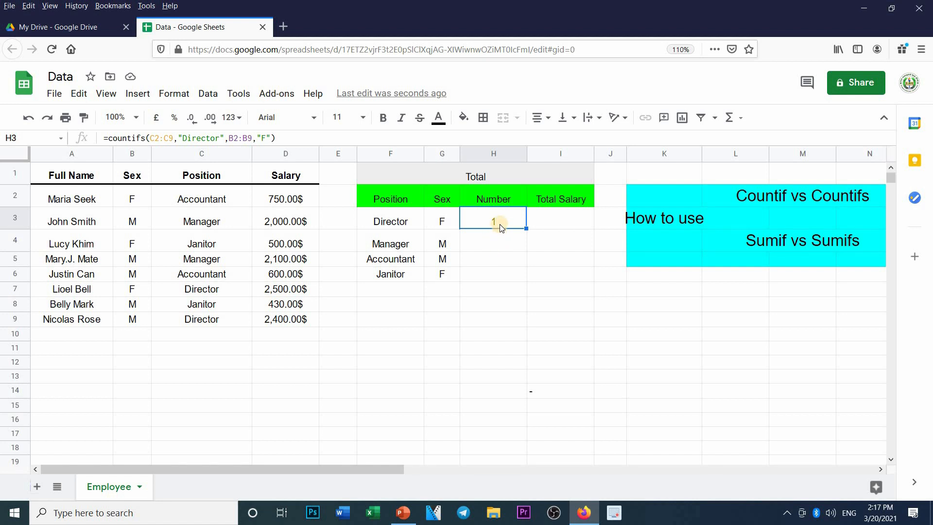
{"action": "left_click", "coordinate": [151, 137]}
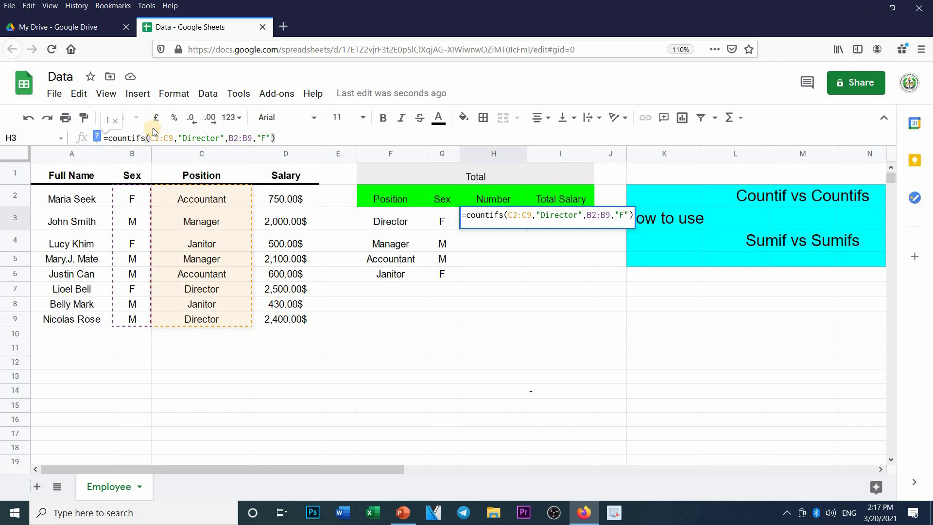
{"action": "key", "text": "F4"}
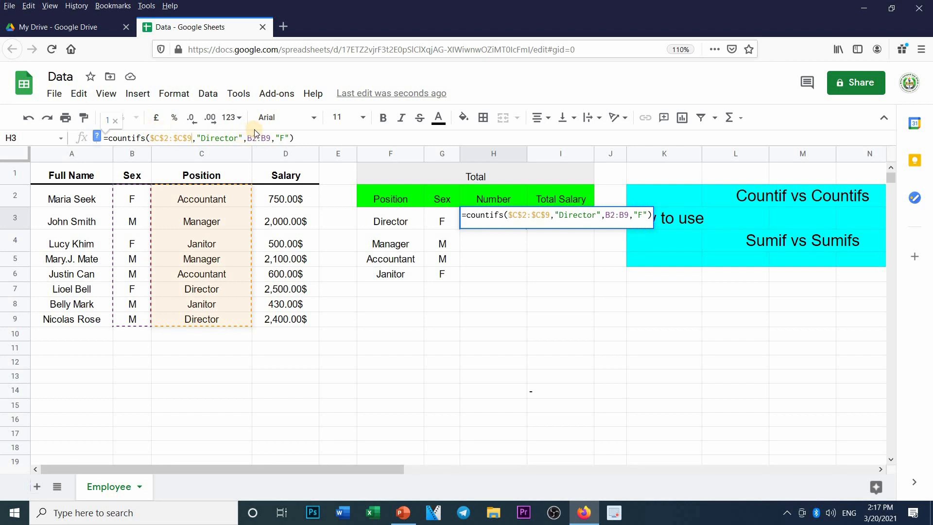
{"action": "left_click", "coordinate": [246, 132]}
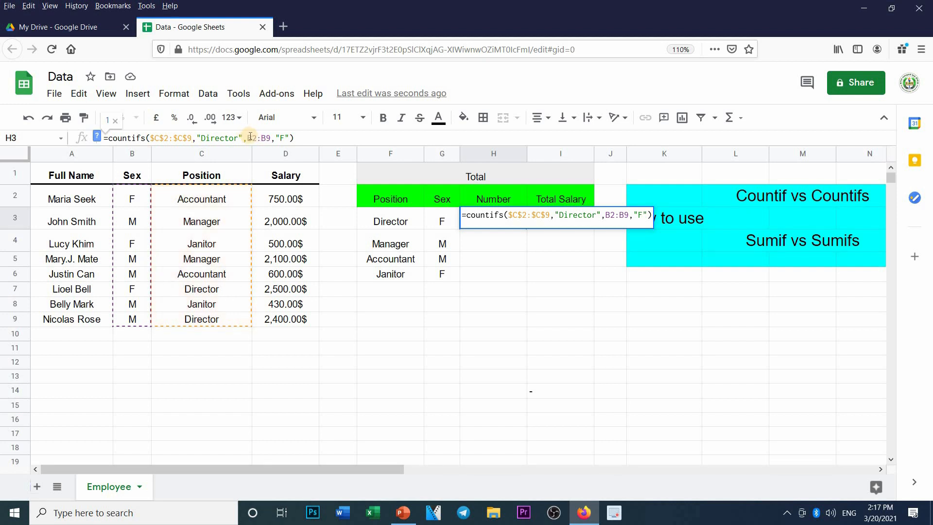
{"action": "left_click", "coordinate": [250, 136]}
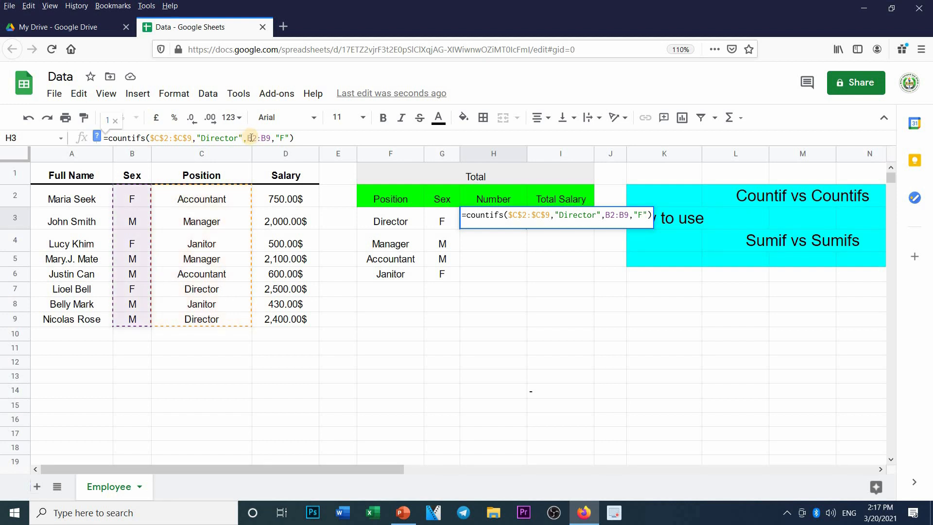
{"action": "key", "text": "F4"}
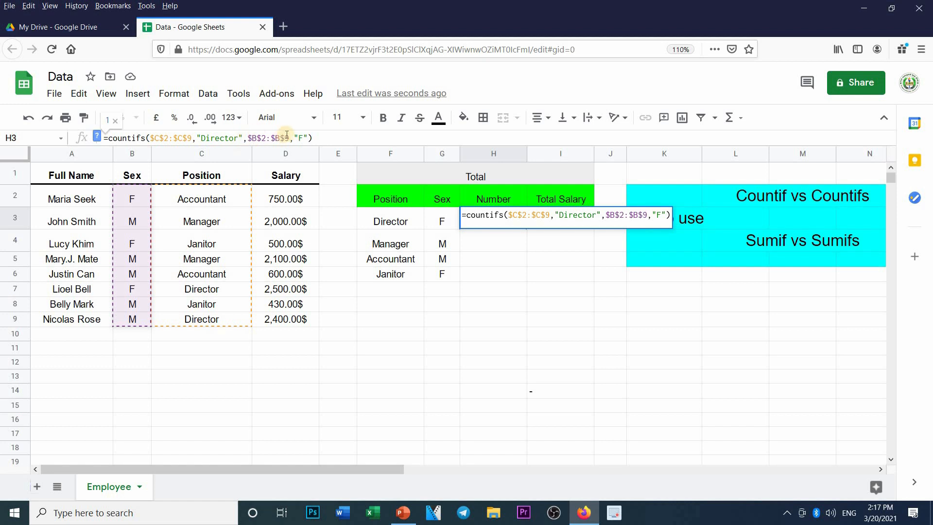
Replace the "Director" criterion in H3's COUNTIFS formula with a reference to cell F3.
{"action": "left_click", "coordinate": [243, 137]}
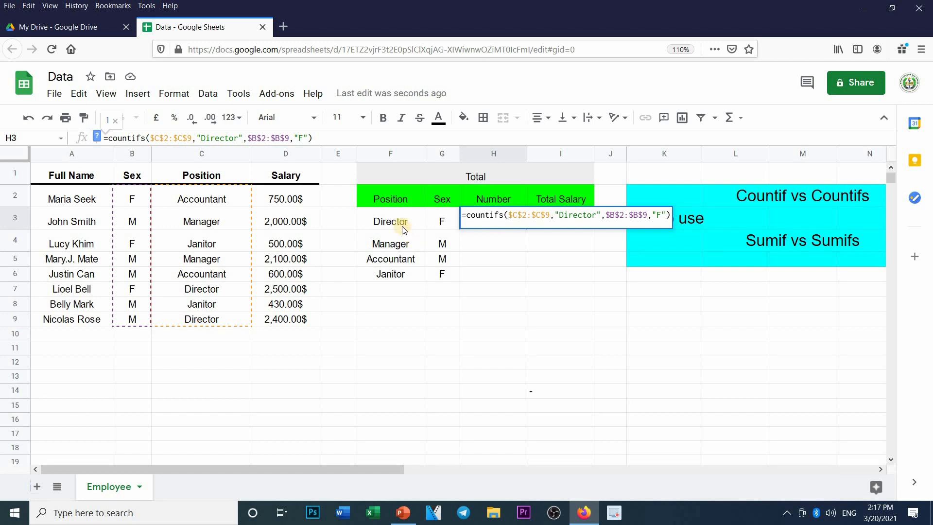
{"action": "key", "text": "BackSpace"}
{"action": "key", "text": "BackSpace"}
{"action": "key", "text": "BackSpace"}
{"action": "key", "text": "BackSpace"}
{"action": "key", "text": "BackSpace"}
{"action": "key", "text": "BackSpace"}
{"action": "key", "text": "BackSpace"}
{"action": "key", "text": "BackSpace"}
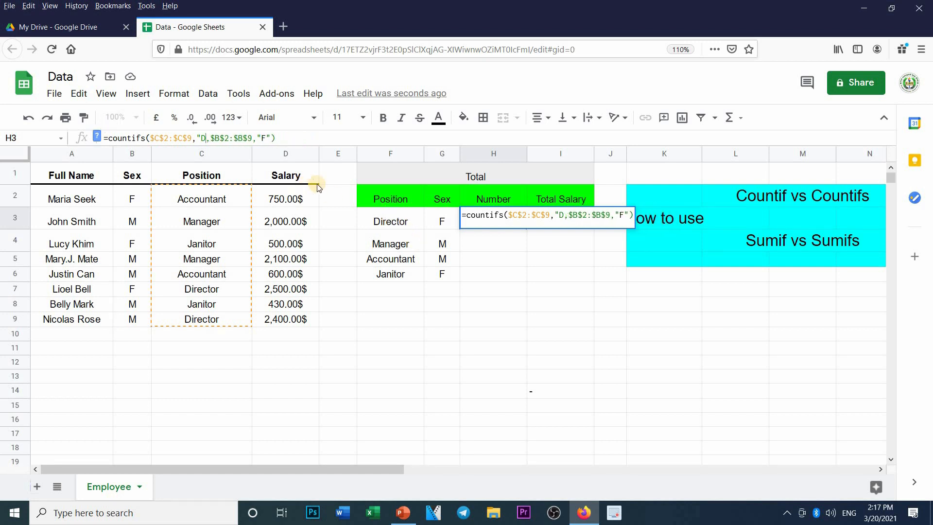
{"action": "key", "text": "BackSpace"}
{"action": "key", "text": "BackSpace"}
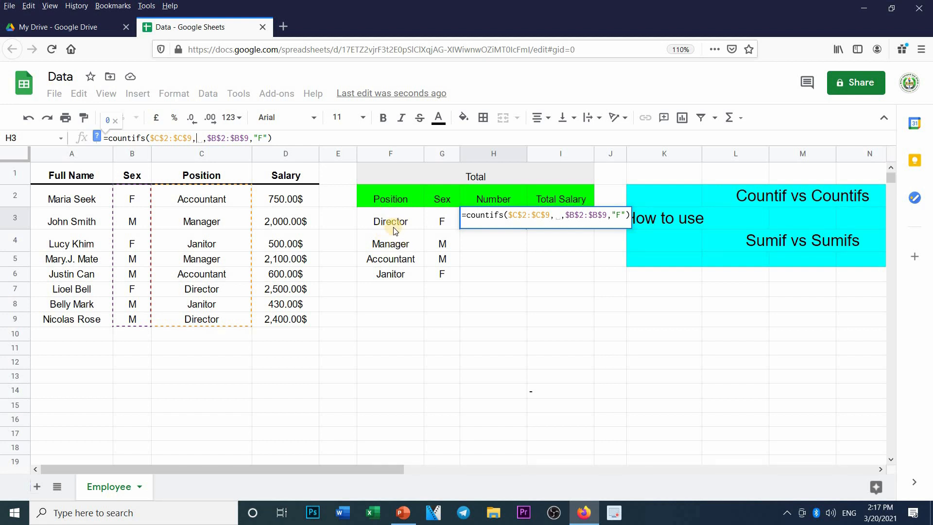
{"action": "left_click", "coordinate": [389, 222]}
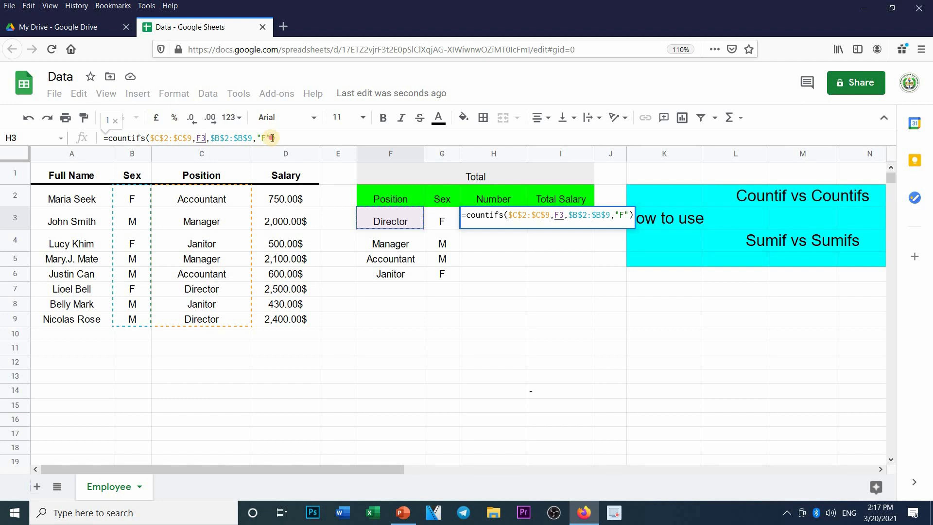
Replace the "F" criterion in H3's COUNTIFS formula with a reference to cell G3 and commit the formula.
{"action": "key", "text": "BackSpace"}
{"action": "key", "text": "BackSpace"}
{"action": "key", "text": "BackSpace"}
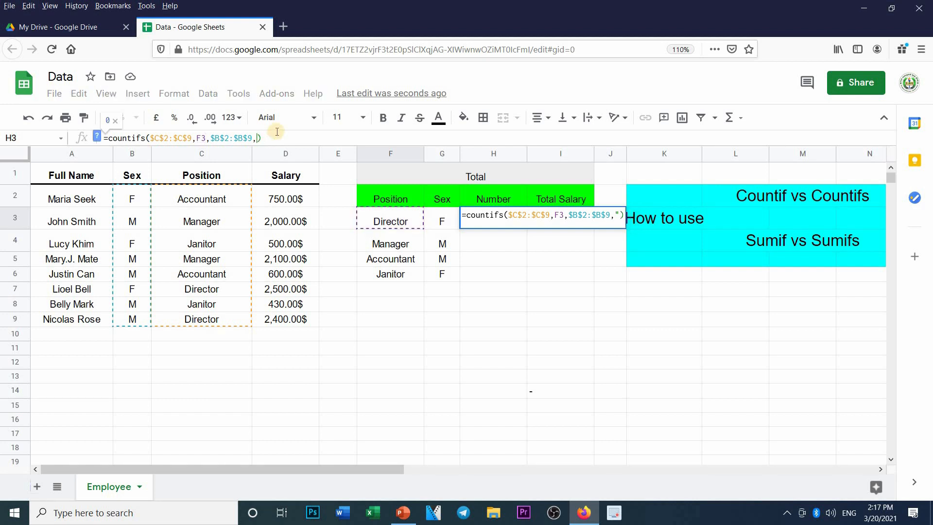
{"action": "key", "text": "BackSpace"}
{"action": "type", "text": ","}
{"action": "left_click", "coordinate": [439, 212]}
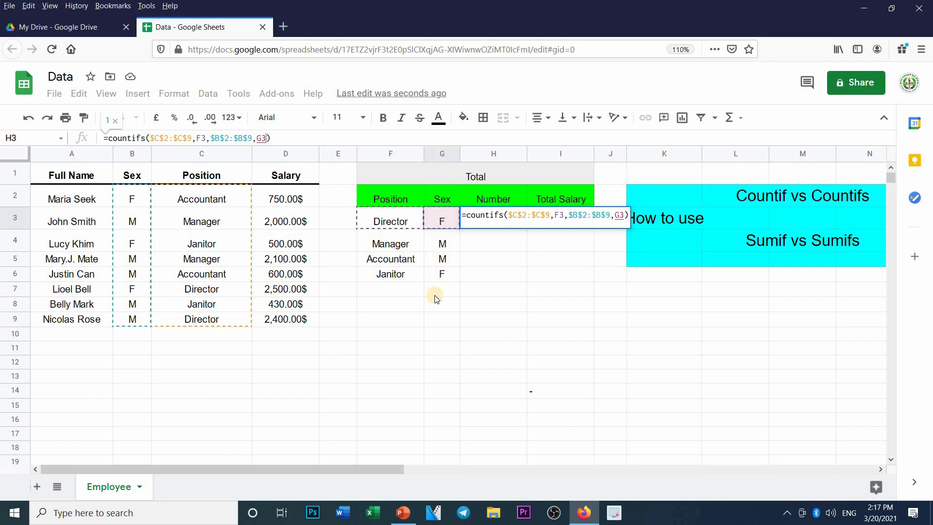
{"action": "key", "text": "Return"}
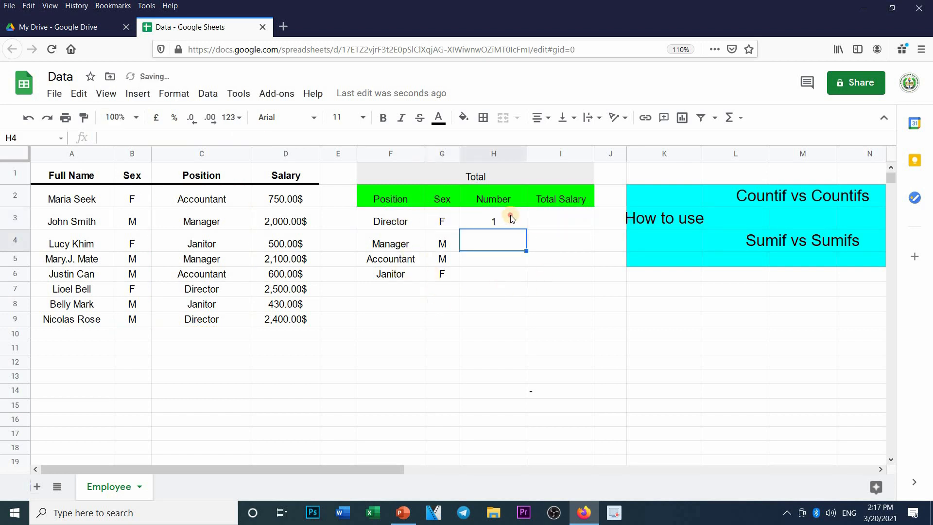
Fill H3's COUNTIFS formula down the Number column through H6.
{"action": "left_click", "coordinate": [514, 222]}
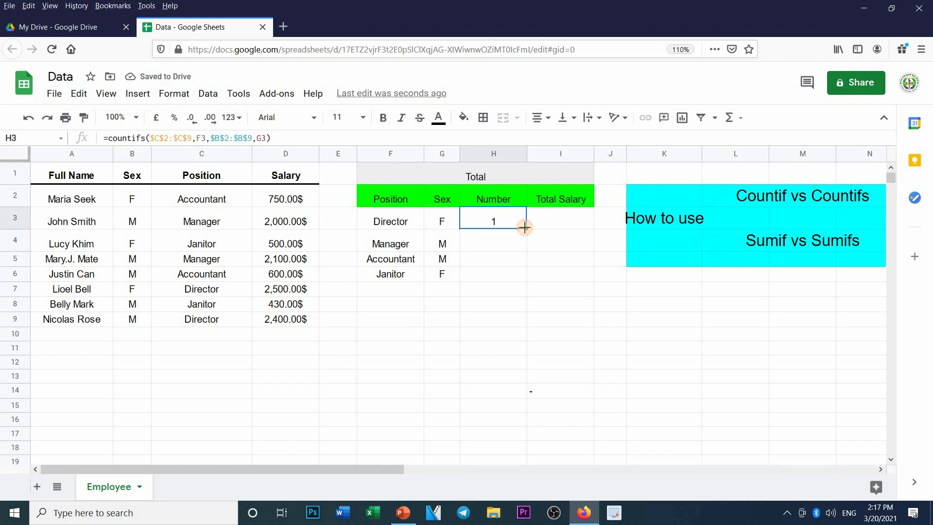
{"action": "left_click_drag", "start_coordinate": [525, 228], "coordinate": [500, 280]}
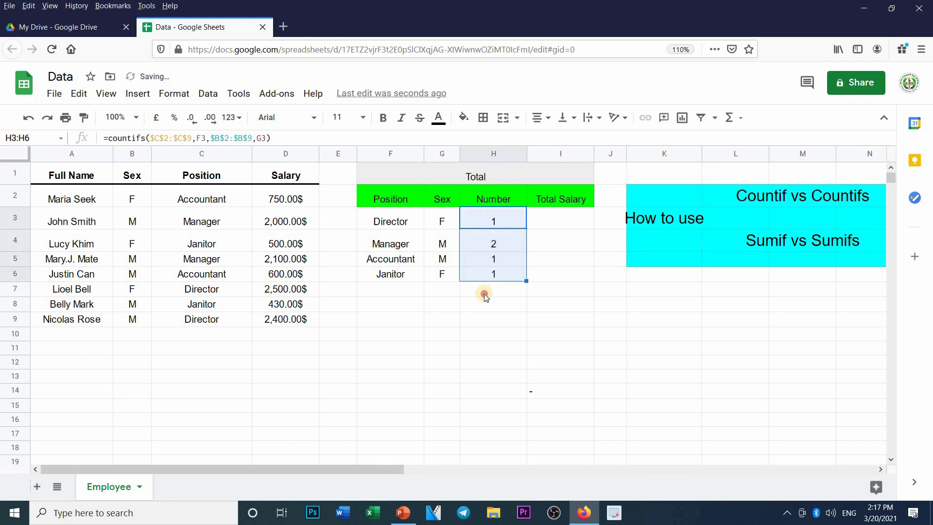
{"action": "left_click", "coordinate": [484, 292]}
Check H4's COUNTIFS result against the Manager entries in the Position column.
{"action": "left_click", "coordinate": [499, 243]}
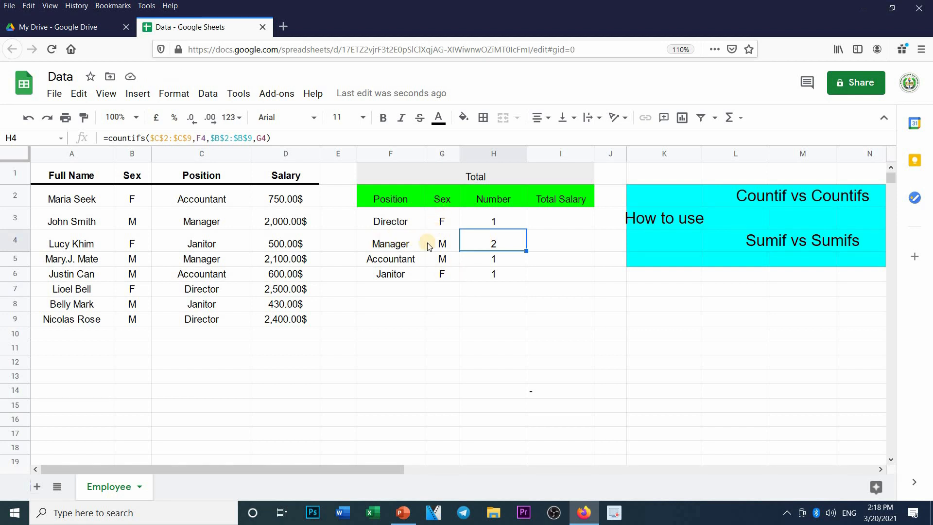
{"action": "left_click", "coordinate": [189, 221]}
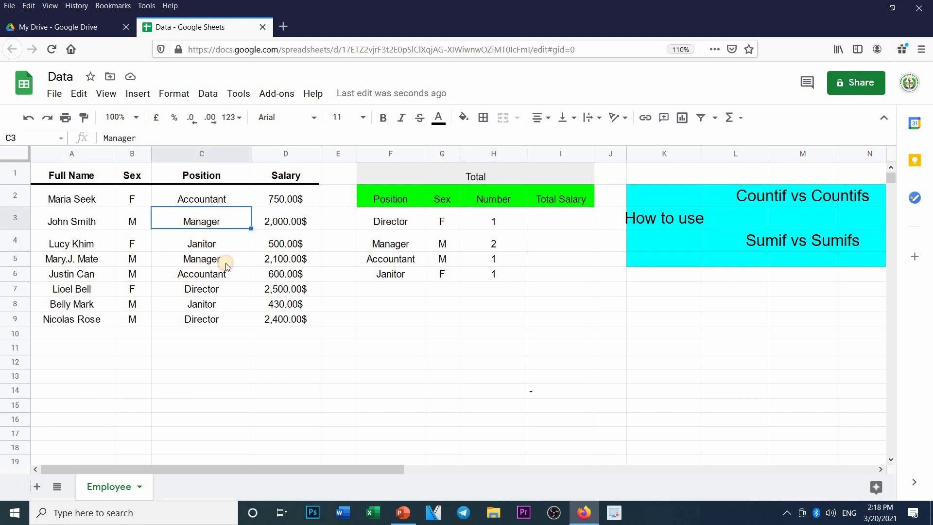
{"action": "left_click", "coordinate": [195, 274]}
{"action": "left_click", "coordinate": [188, 262]}
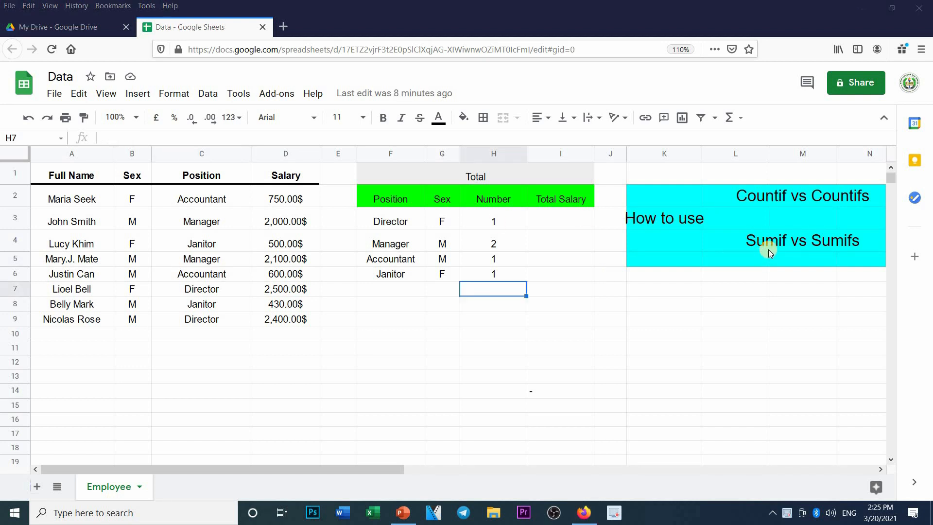
Start a SUMIF formula in Total Salary cell I3 with the Position range C2:C9 and the criterion "Director".
{"action": "left_click", "coordinate": [568, 238]}
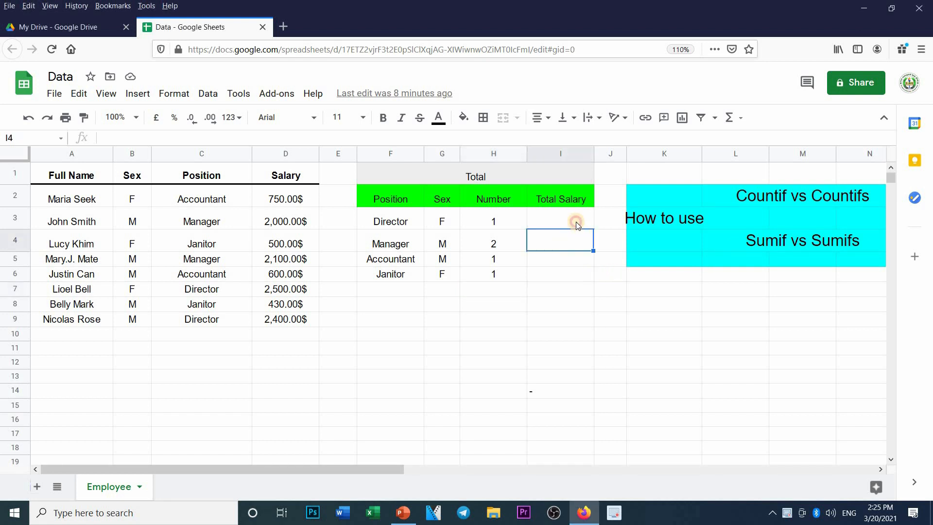
{"action": "left_click", "coordinate": [577, 224]}
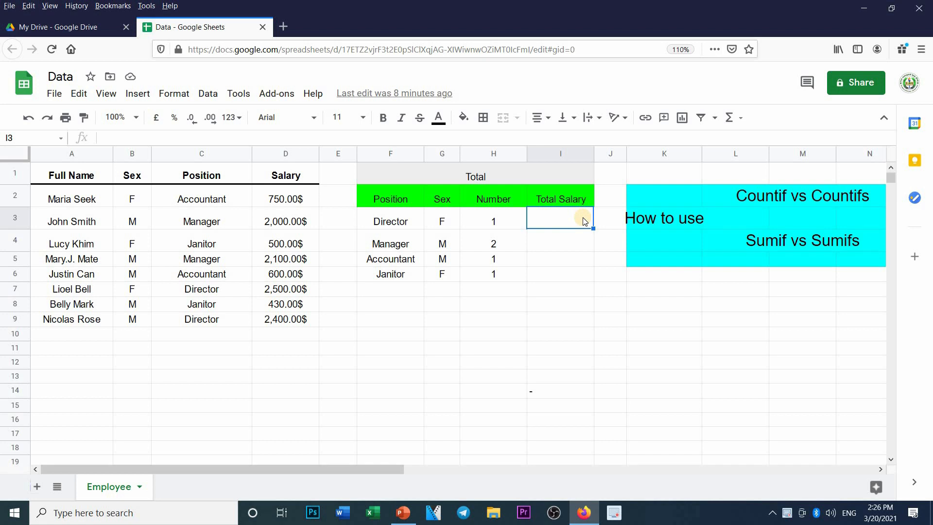
{"action": "type", "text": "="}
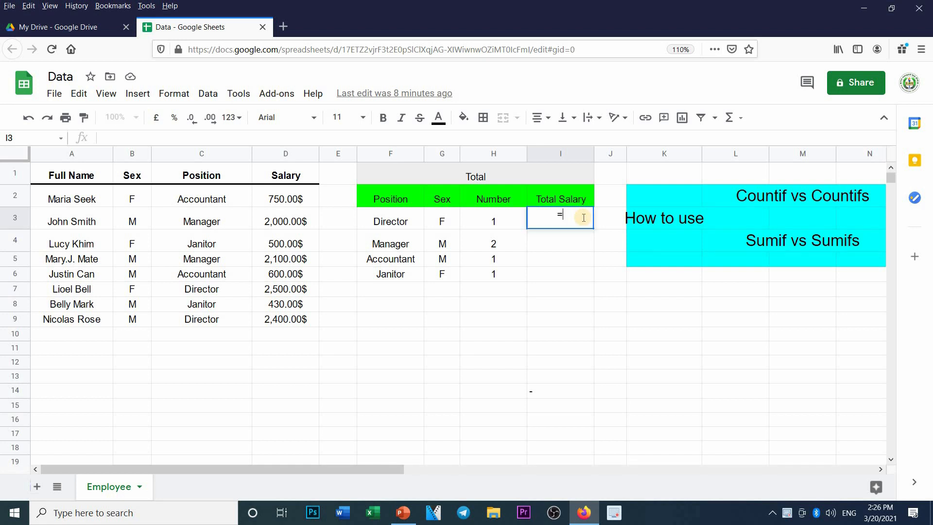
{"action": "type", "text": "c"}
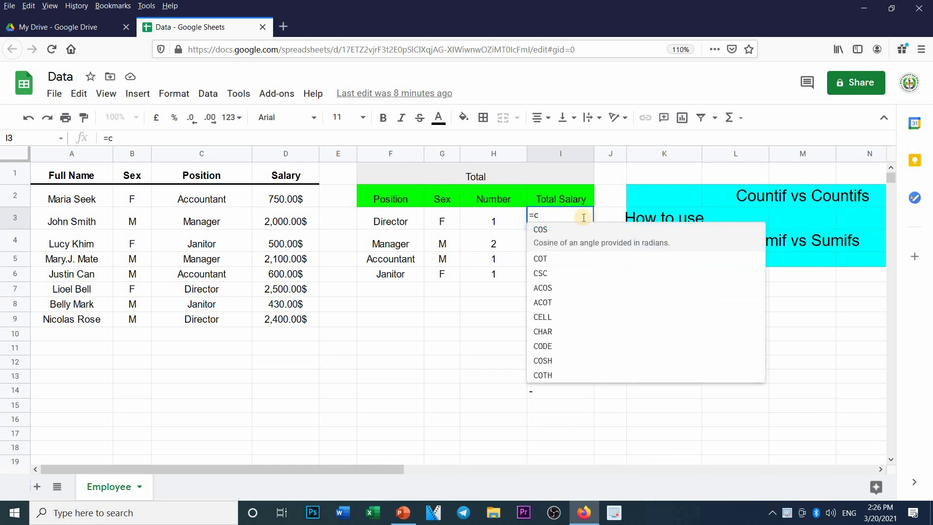
{"action": "key", "text": "BackSpace"}
{"action": "type", "text": "sumi"}
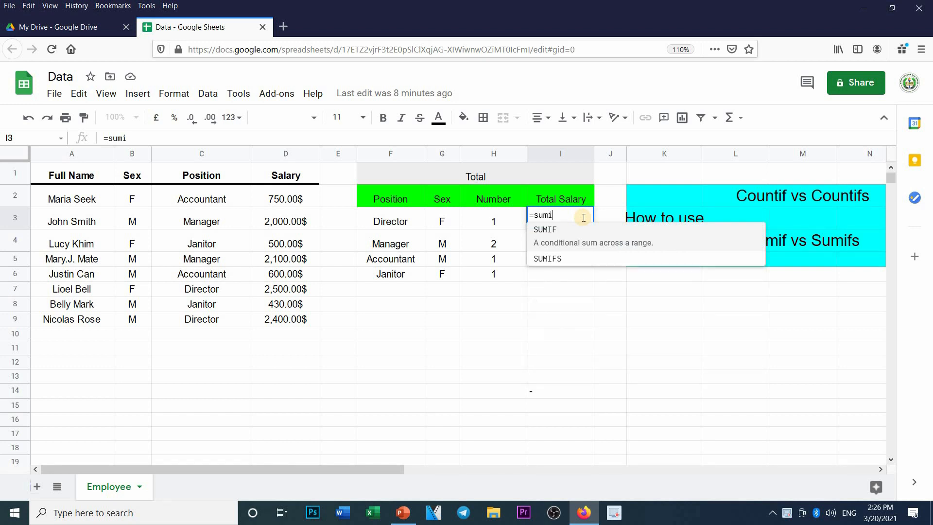
{"action": "type", "text": "f("}
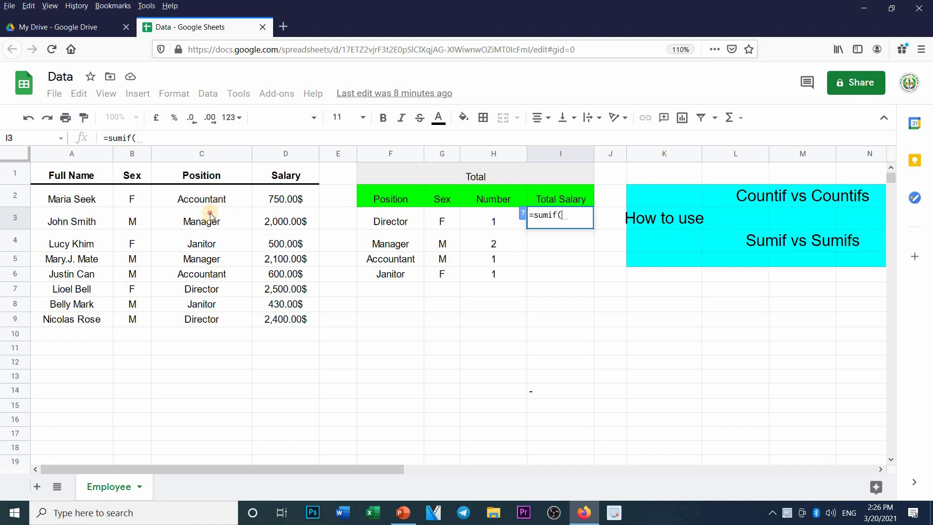
{"action": "left_click_drag", "start_coordinate": [209, 200], "coordinate": [214, 321]}
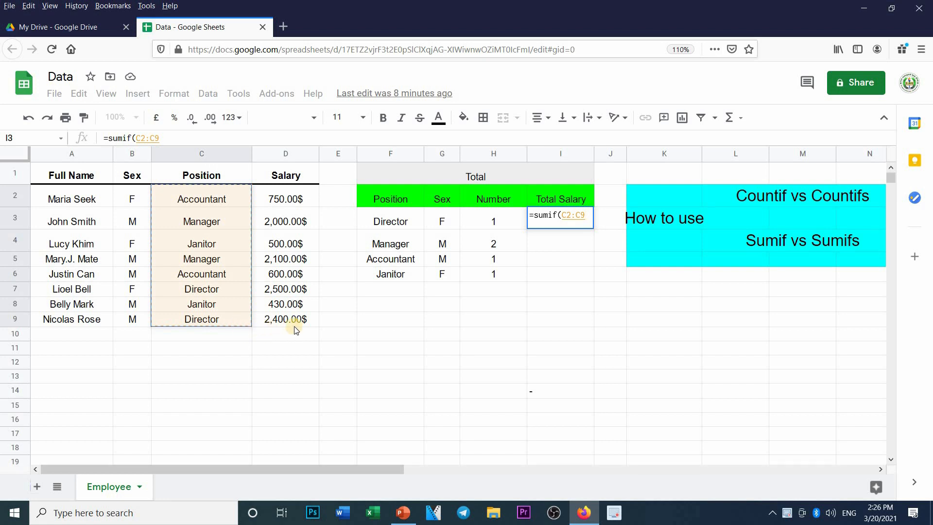
{"action": "type", "text": ","}
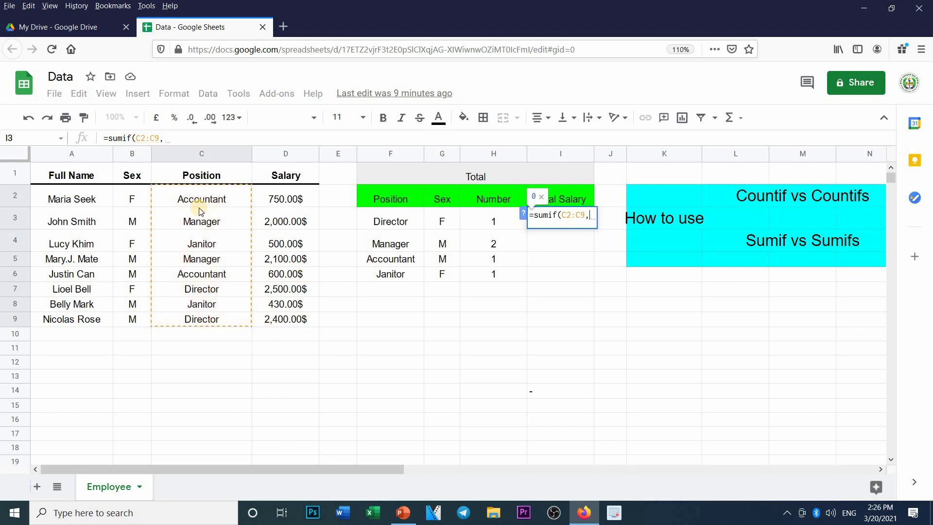
{"action": "type", "text": "\"Dir"}
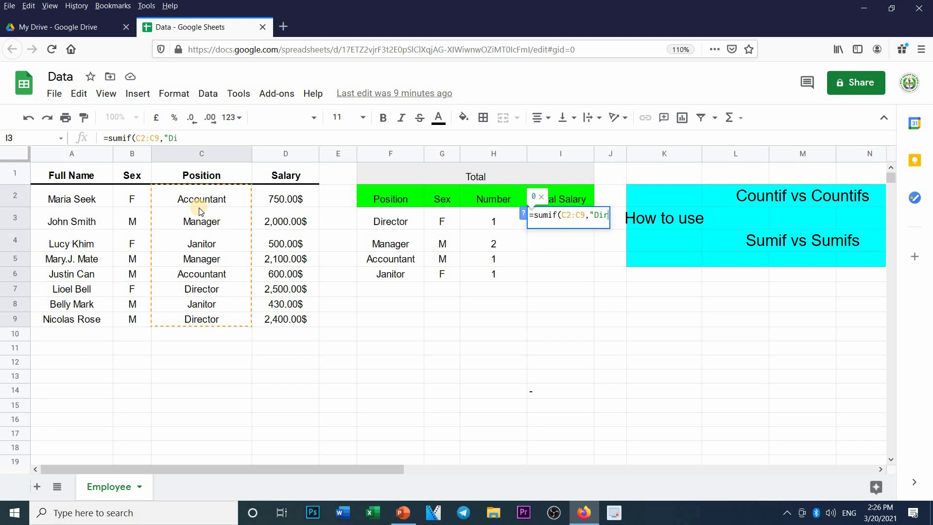
{"action": "type", "text": "ector"}
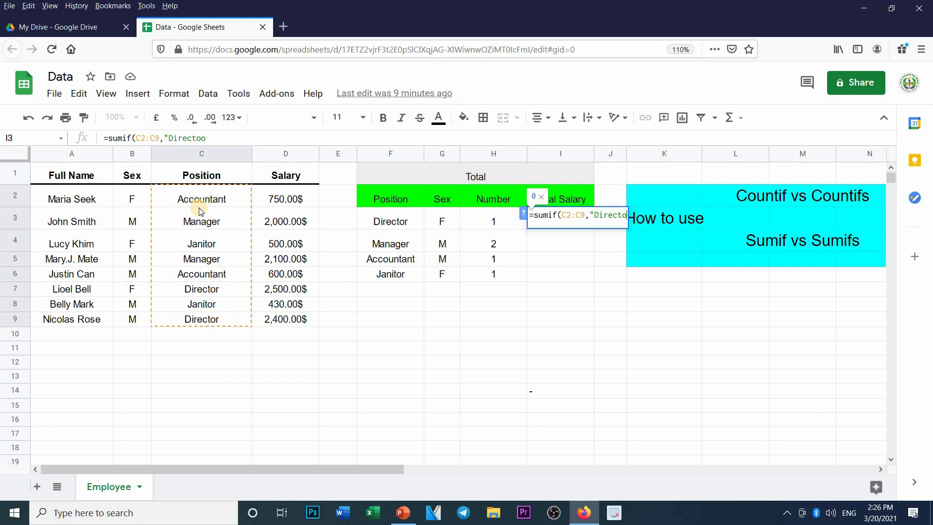
{"action": "type", "text": "\","}
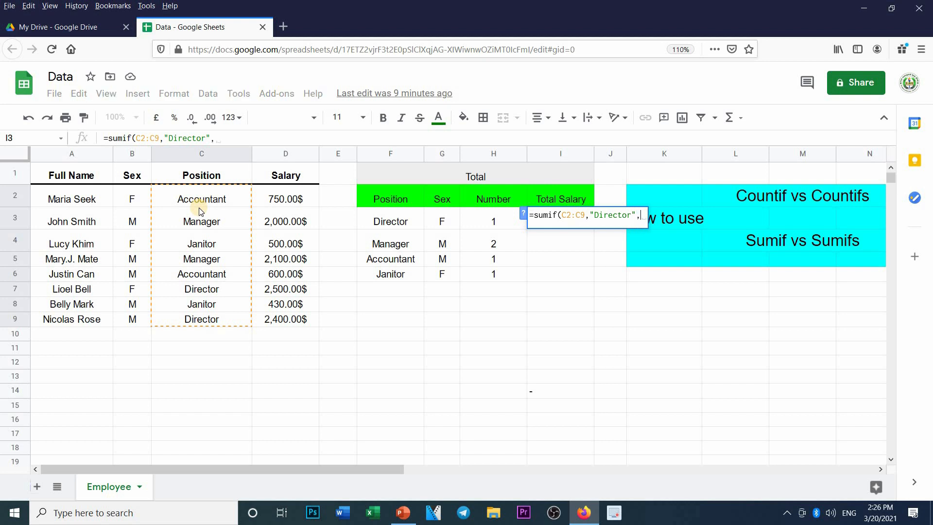
Complete I3's SUMIF formula with the Salary range D2:D9 as the sum range.
{"action": "left_click", "coordinate": [279, 197]}
{"action": "left_click_drag", "start_coordinate": [290, 277], "coordinate": [290, 321]}
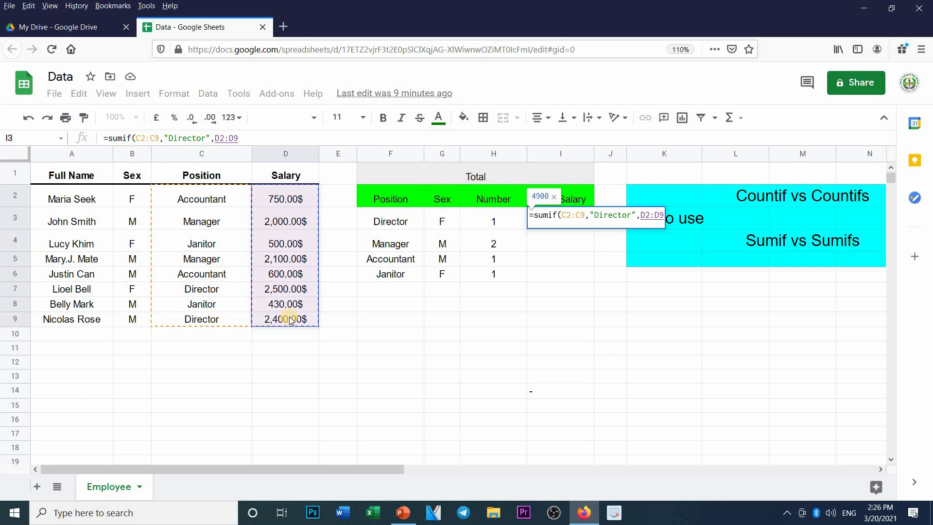
{"action": "type", "text": ")"}
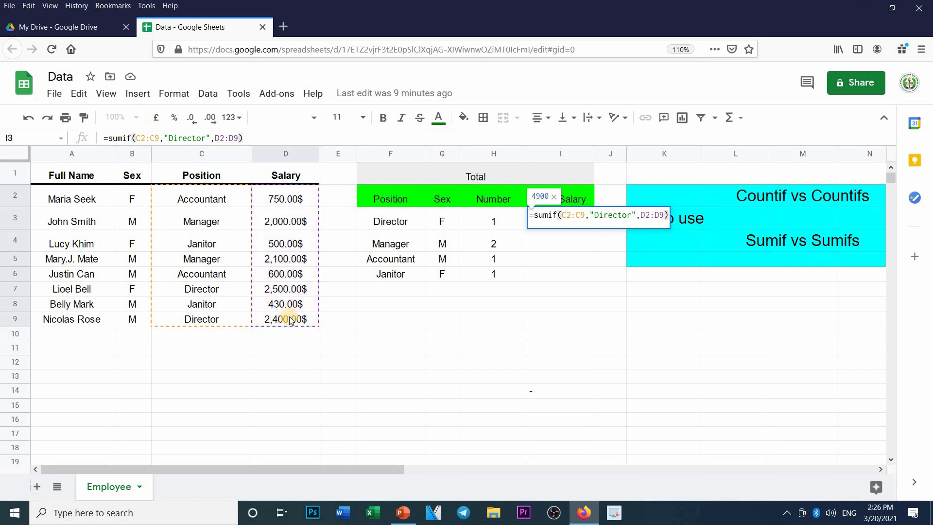
{"action": "key", "text": "Return"}
Check I3's SUMIF result against the salaries of the two directors in rows 7 and 9.
{"action": "left_click", "coordinate": [539, 217]}
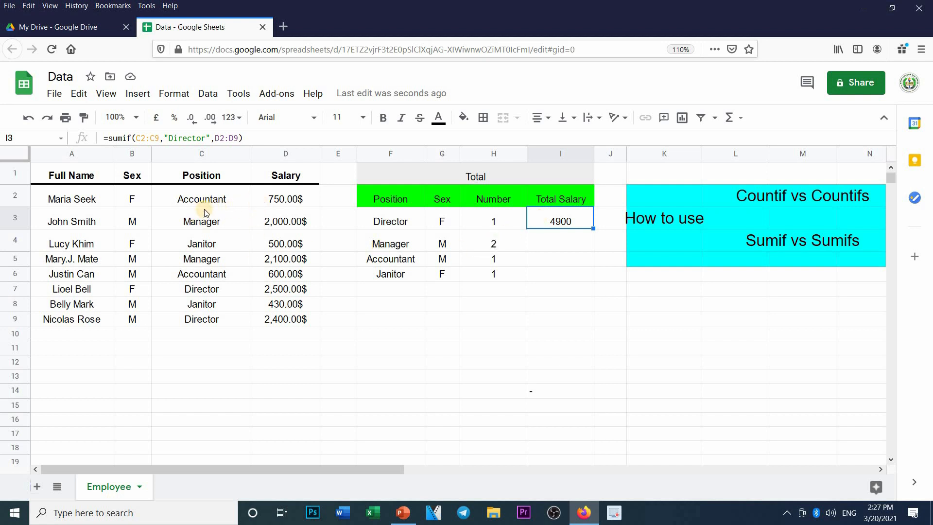
{"action": "left_click", "coordinate": [206, 290]}
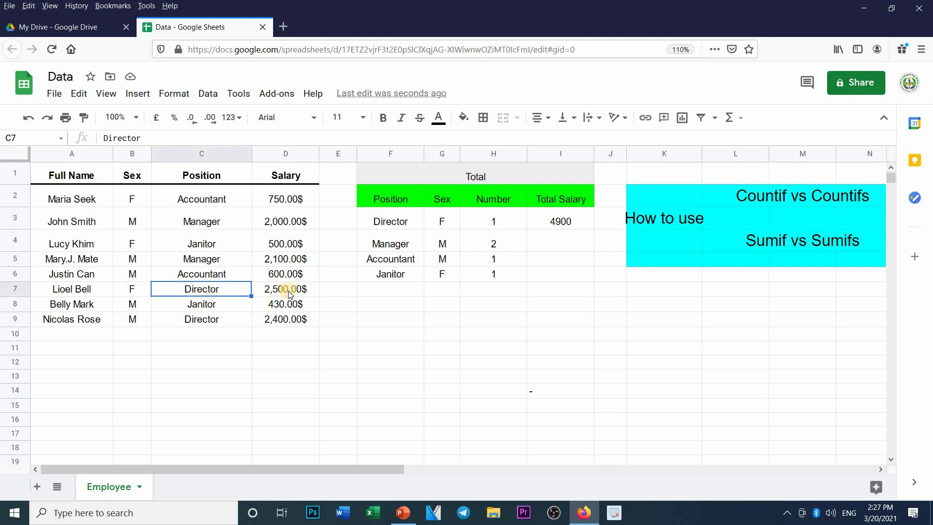
{"action": "left_click", "coordinate": [209, 319]}
{"action": "left_click", "coordinate": [278, 321]}
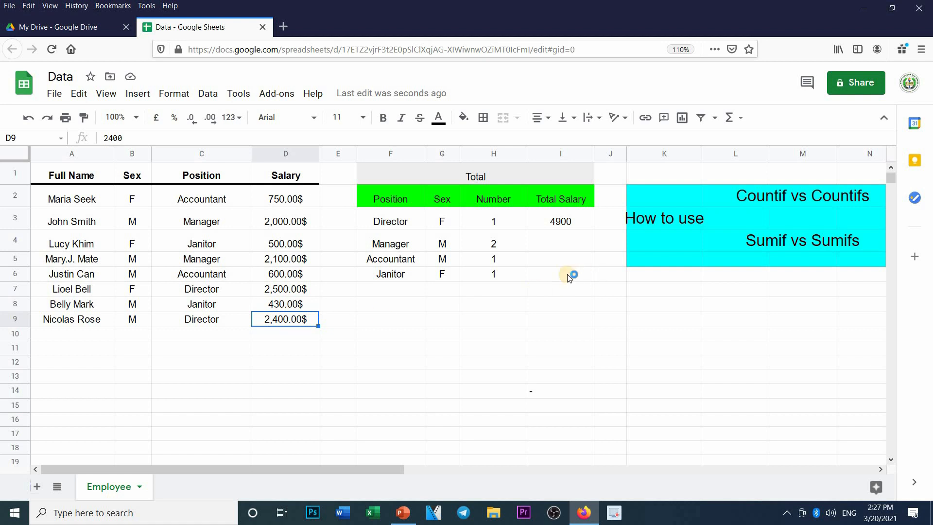
{"action": "left_click", "coordinate": [567, 224]}
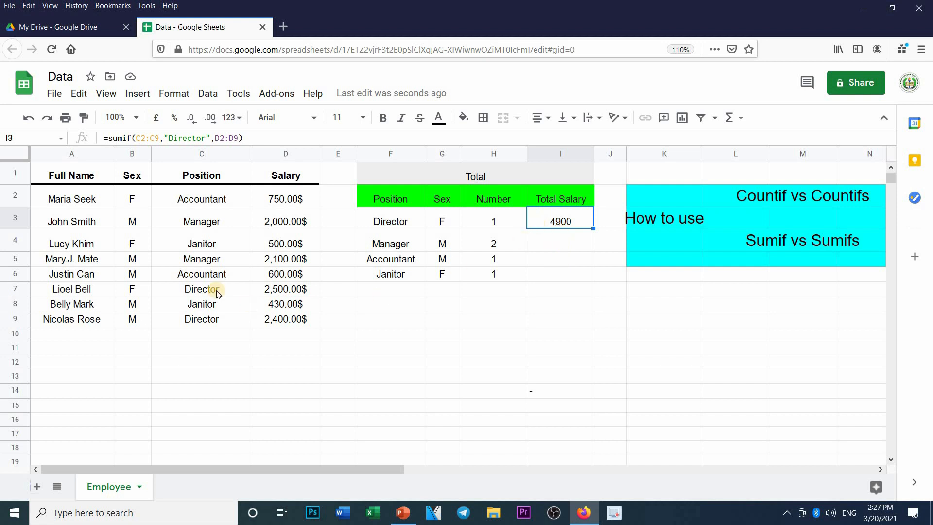
Copy the currency format of salary cell D5 to the Total Salary cells I3:I6.
{"action": "left_click", "coordinate": [277, 259]}
{"action": "left_click", "coordinate": [84, 117]}
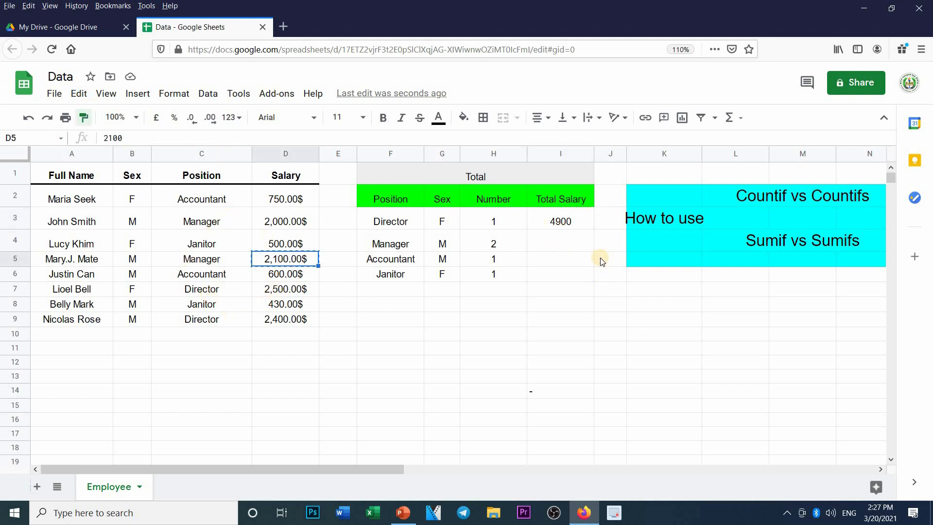
{"action": "left_click_drag", "start_coordinate": [572, 229], "coordinate": [564, 279]}
{"action": "left_click", "coordinate": [555, 304]}
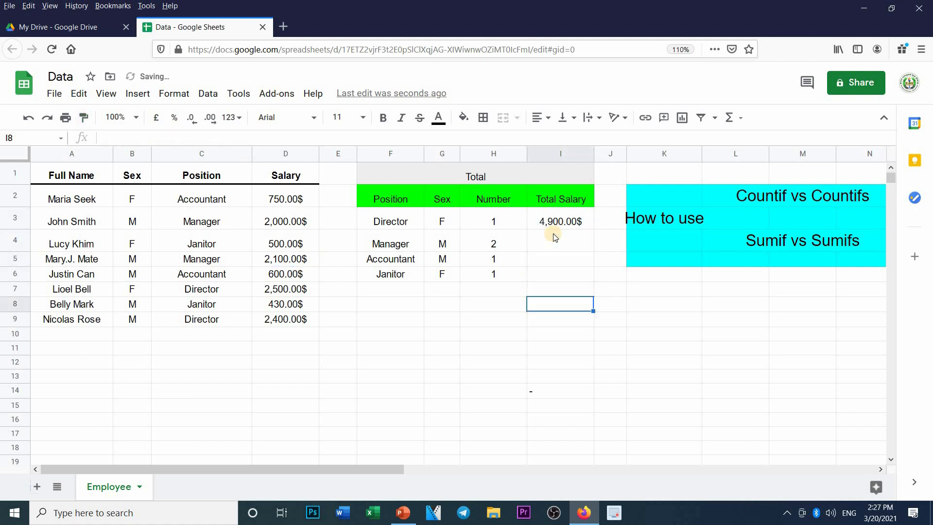
{"action": "left_click", "coordinate": [557, 221]}
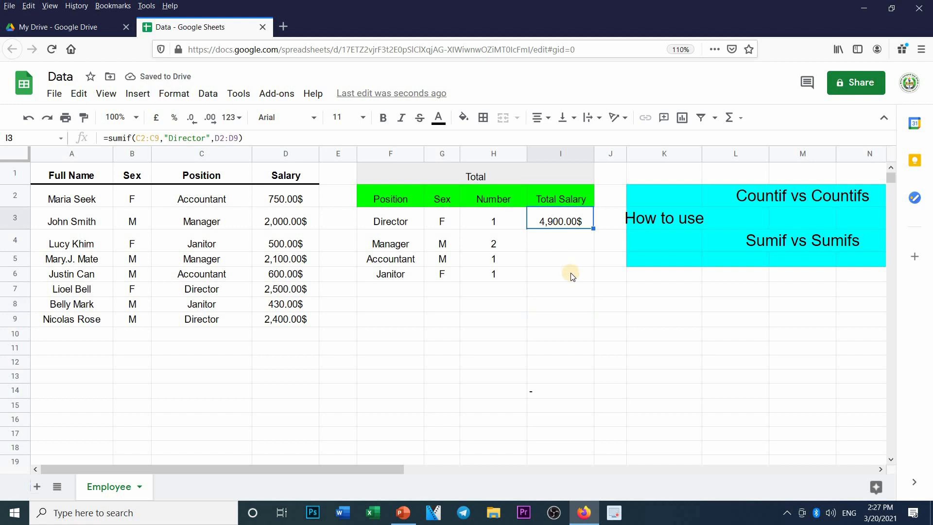
{"action": "left_click", "coordinate": [571, 274]}
{"action": "left_click", "coordinate": [548, 221]}
{"action": "left_click", "coordinate": [561, 240]}
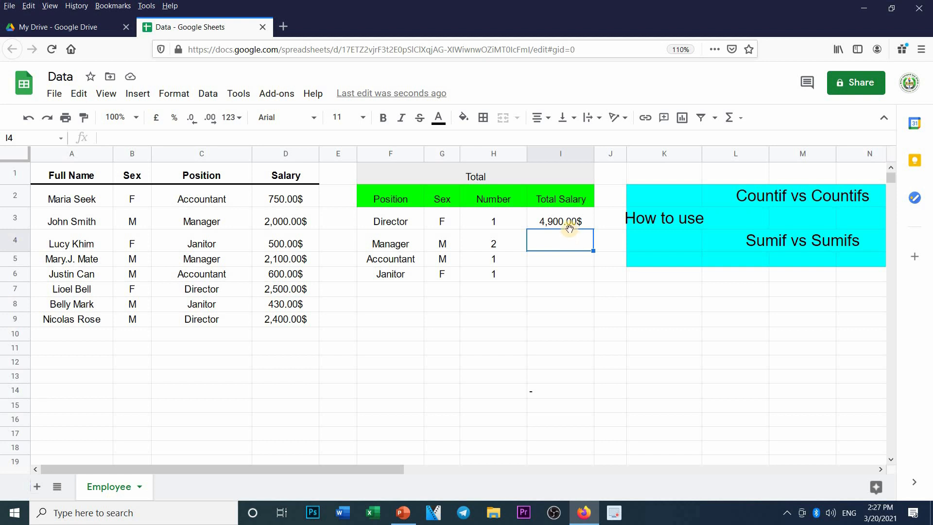
Edit I3's SUMIF formula to use the absolute Position range $C$2:$C$9 and cell F3 as the criterion instead of "Director".
{"action": "left_click", "coordinate": [590, 225]}
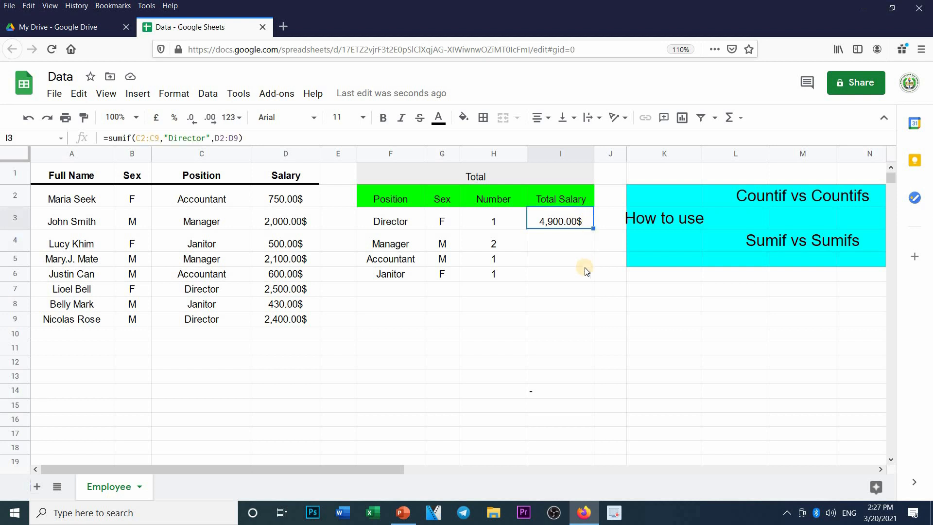
{"action": "left_click", "coordinate": [137, 138]}
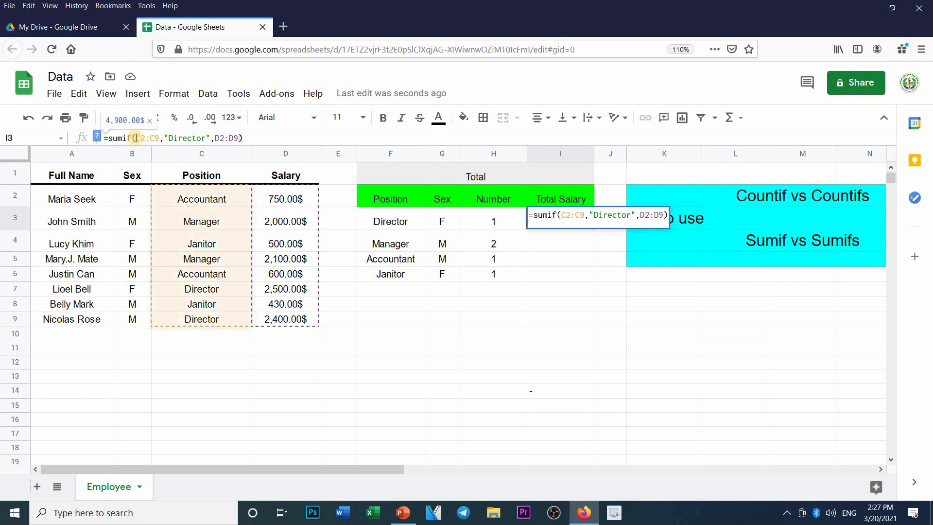
{"action": "key", "text": "F4"}
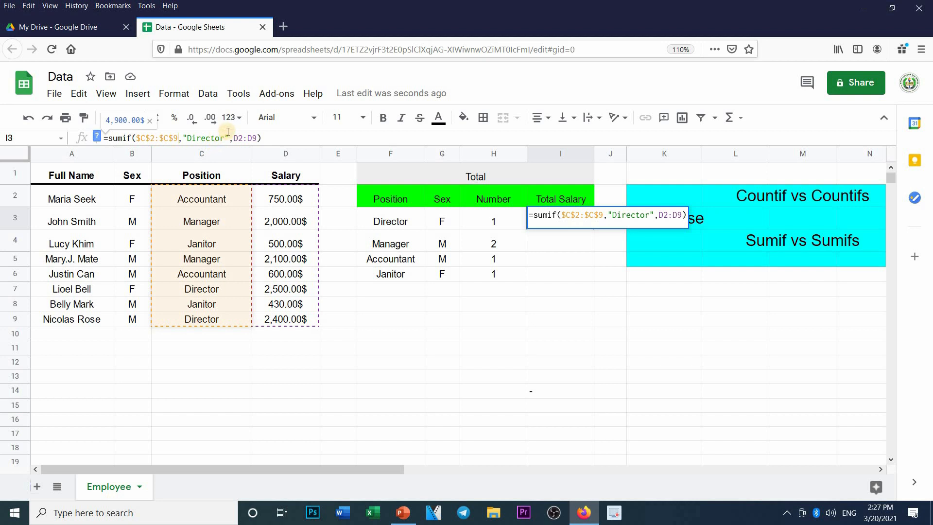
{"action": "left_click_drag", "start_coordinate": [230, 138], "coordinate": [182, 138]}
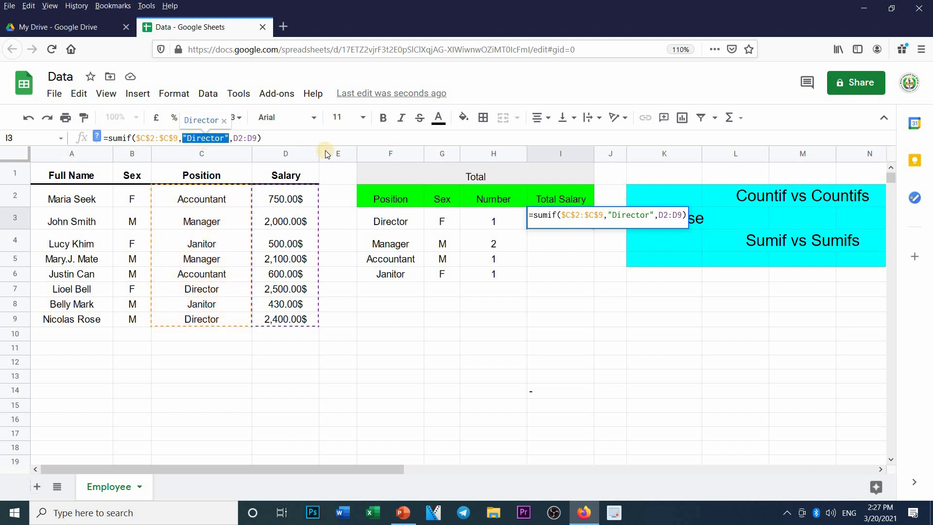
{"action": "key", "text": "BackSpace"}
{"action": "left_click", "coordinate": [403, 219]}
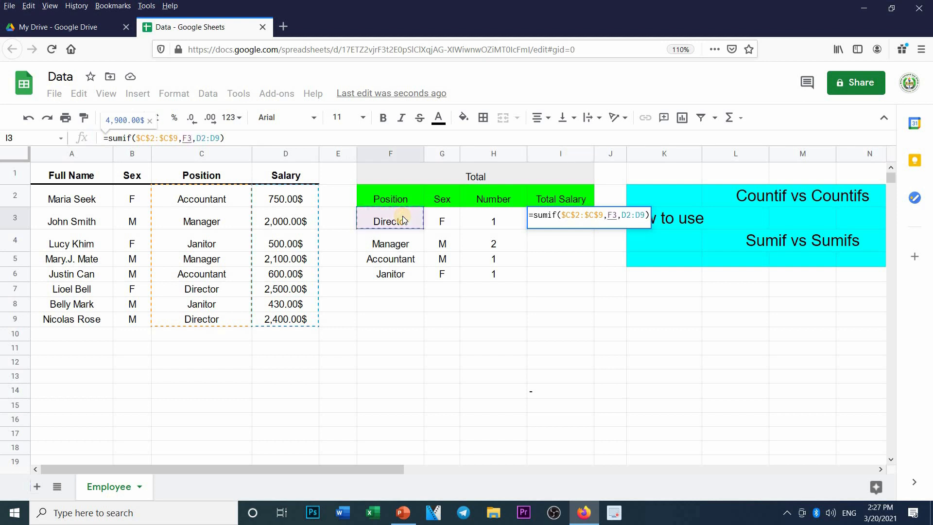
{"action": "key", "text": "Return"}
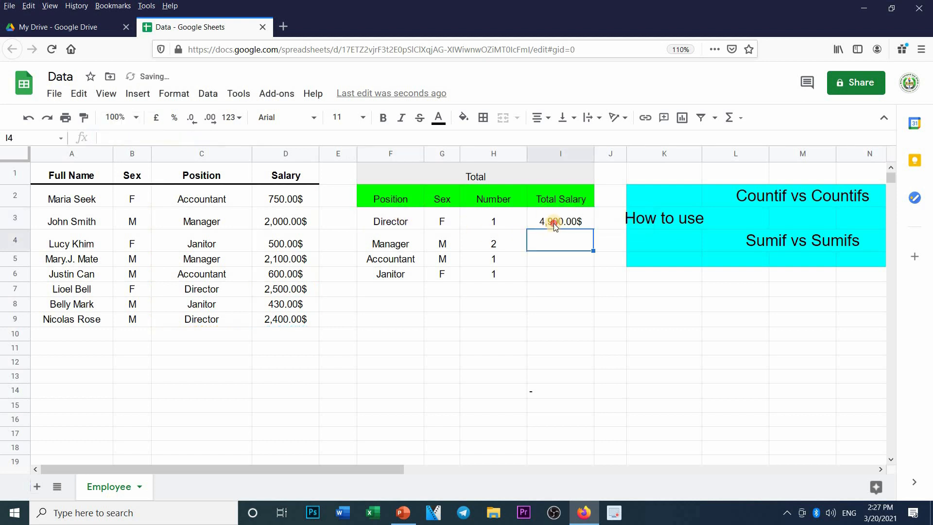
Fill I3's SUMIF formula down through I6 and inspect the formulas in I3 and I4.
{"action": "left_click", "coordinate": [582, 220]}
{"action": "left_click_drag", "start_coordinate": [591, 227], "coordinate": [549, 295]}
{"action": "left_click", "coordinate": [546, 291]}
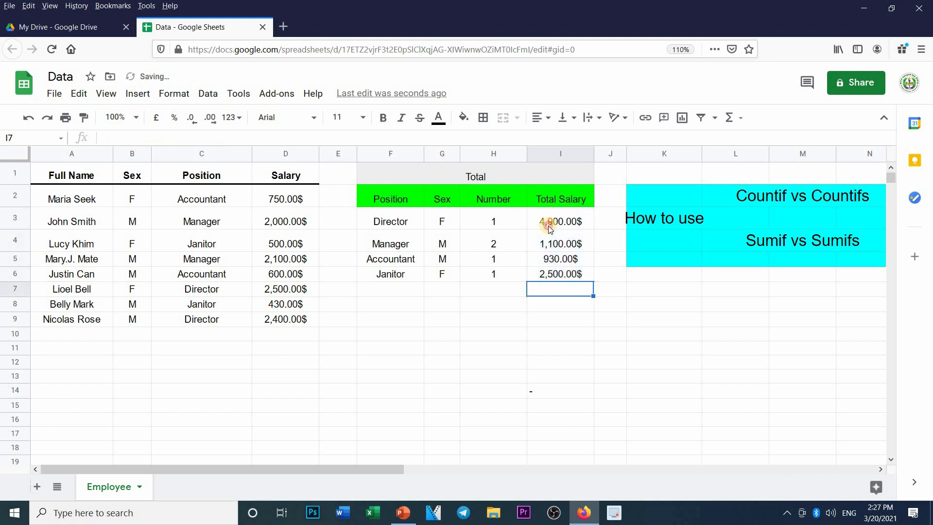
{"action": "left_click", "coordinate": [548, 223]}
{"action": "left_click", "coordinate": [547, 246]}
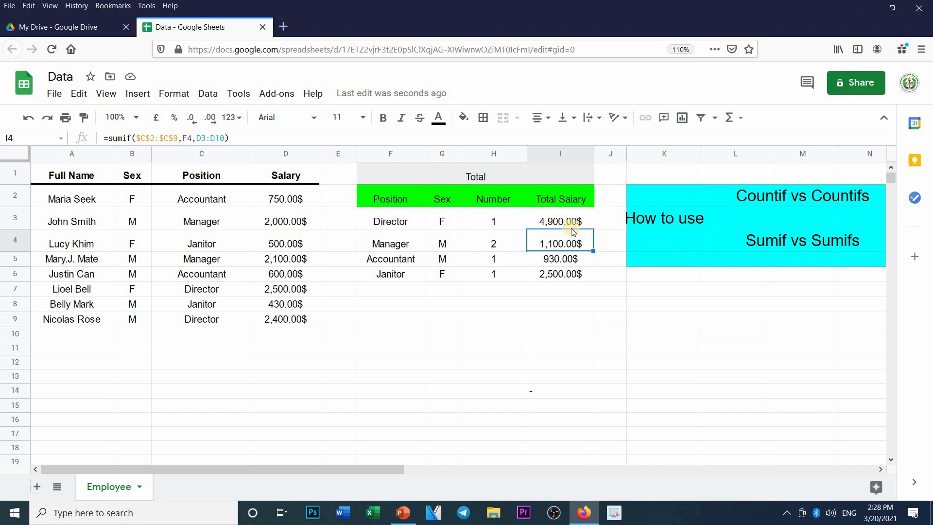
{"action": "left_click", "coordinate": [559, 222]}
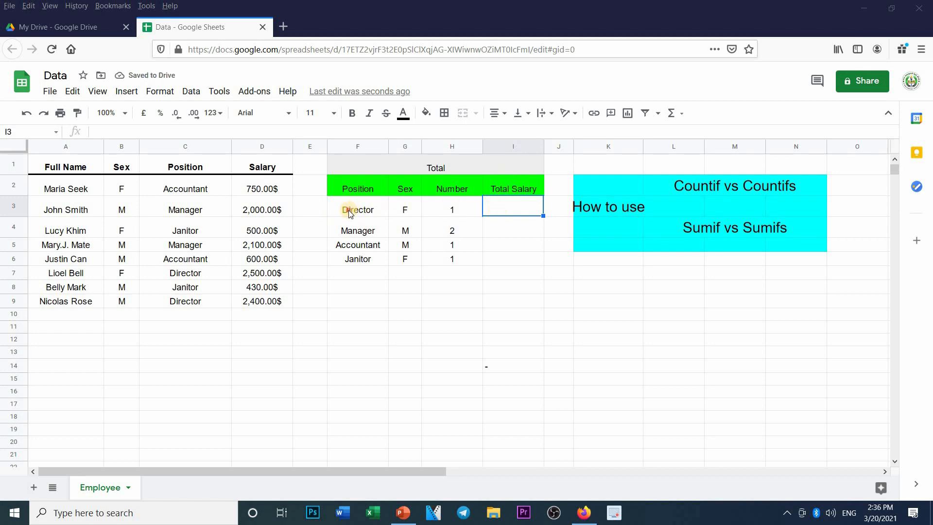
Start a SUMIFS formula in Total Salary cell I3 with the Salary range D2:D9 as the sum range.
{"action": "left_click", "coordinate": [370, 212]}
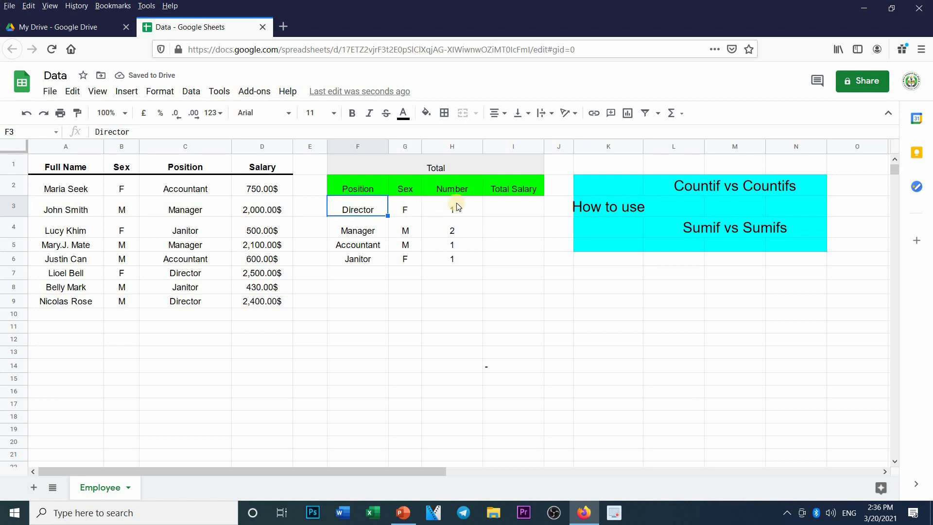
{"action": "key", "text": "Right"}
{"action": "left_click", "coordinate": [514, 214]}
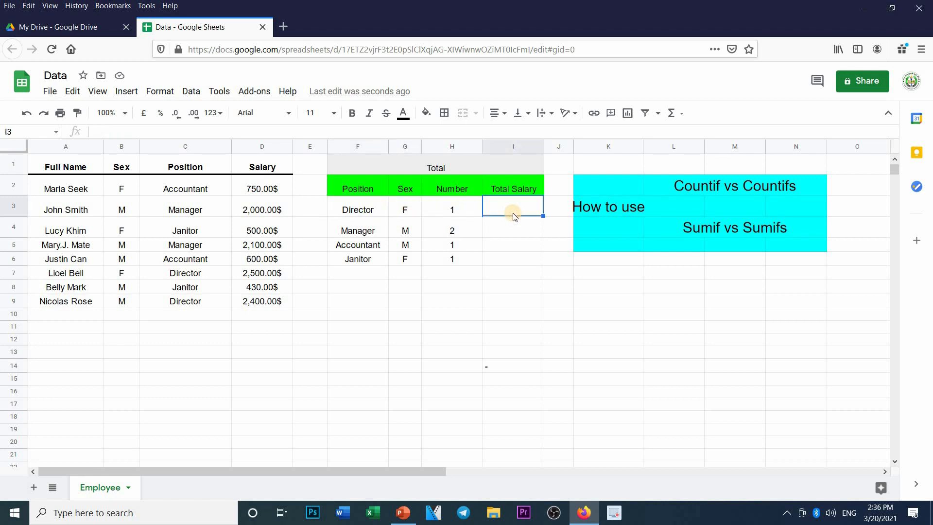
{"action": "type", "text": "=sumi"}
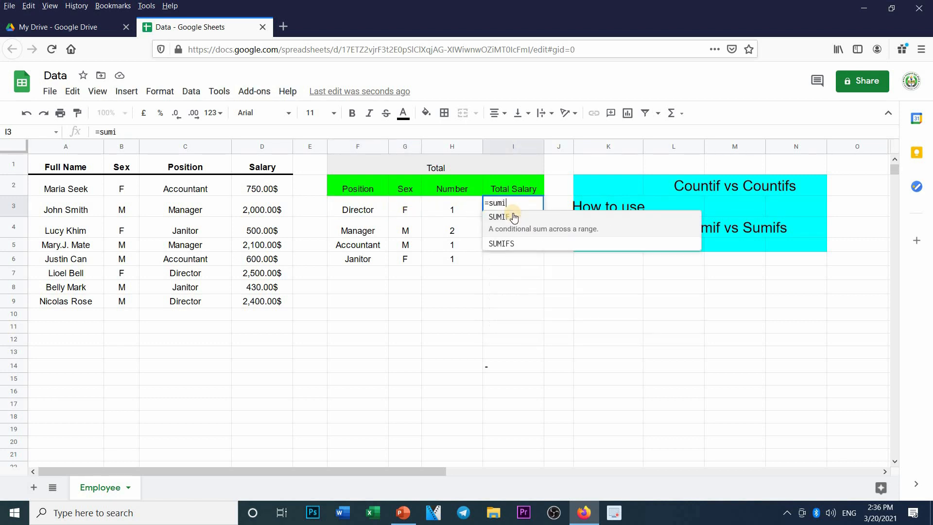
{"action": "type", "text": "fs("}
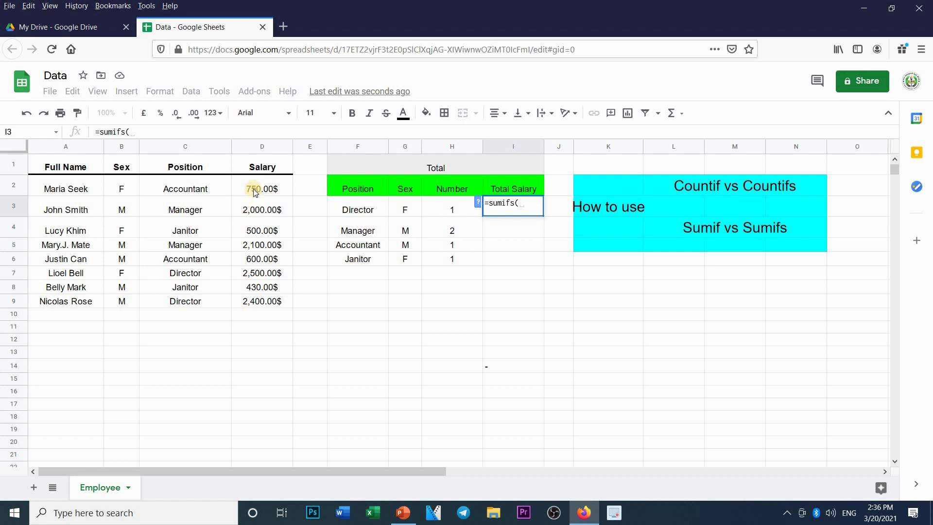
{"action": "left_click_drag", "start_coordinate": [251, 189], "coordinate": [257, 302]}
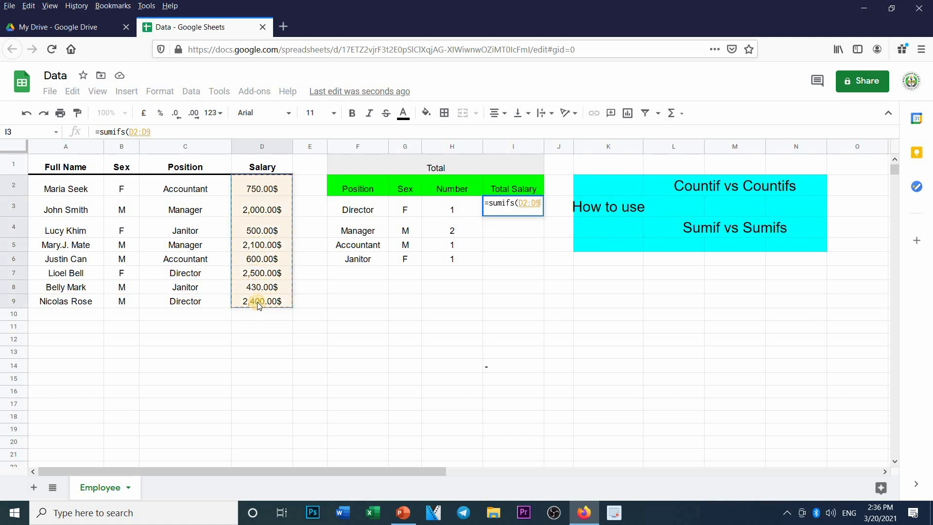
{"action": "type", "text": ","}
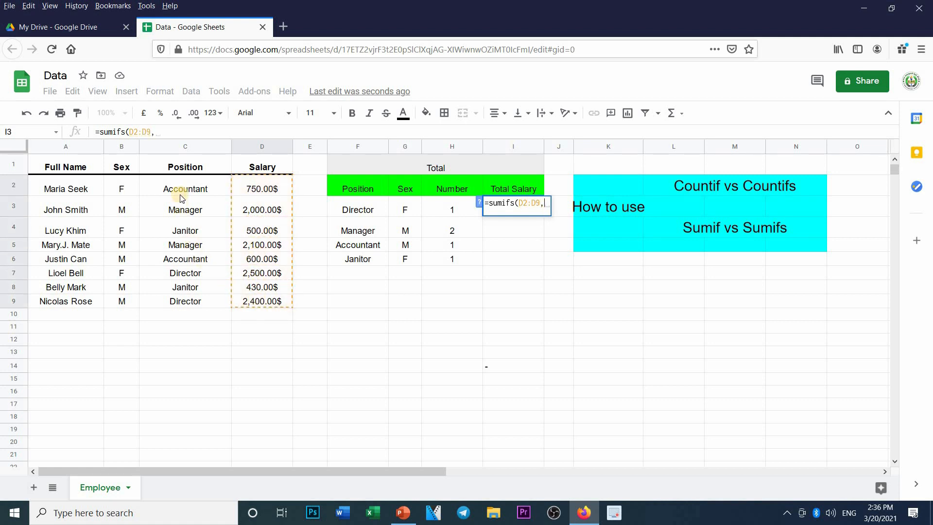
Add the Position range C2:C9 with cell F3 as the first criterion in I3's SUMIFS formula.
{"action": "left_click_drag", "start_coordinate": [185, 190], "coordinate": [202, 301]}
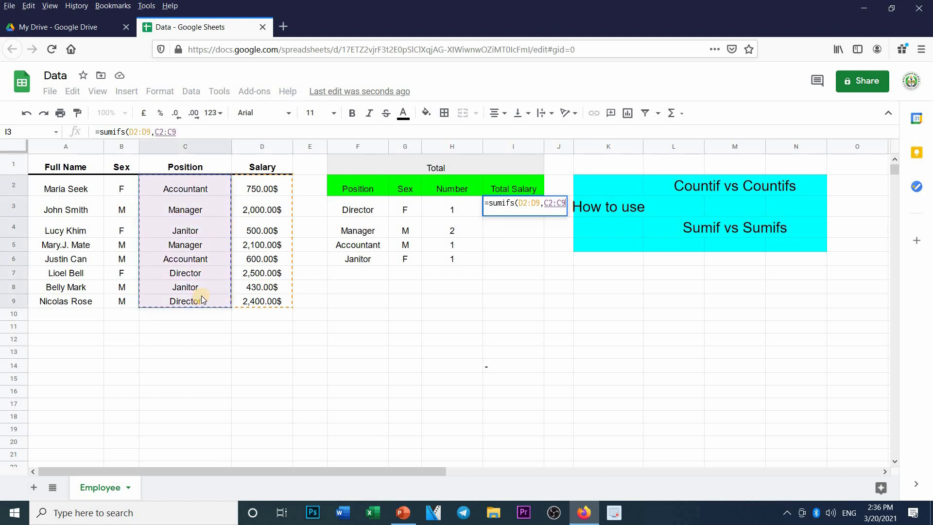
{"action": "type", "text": ","}
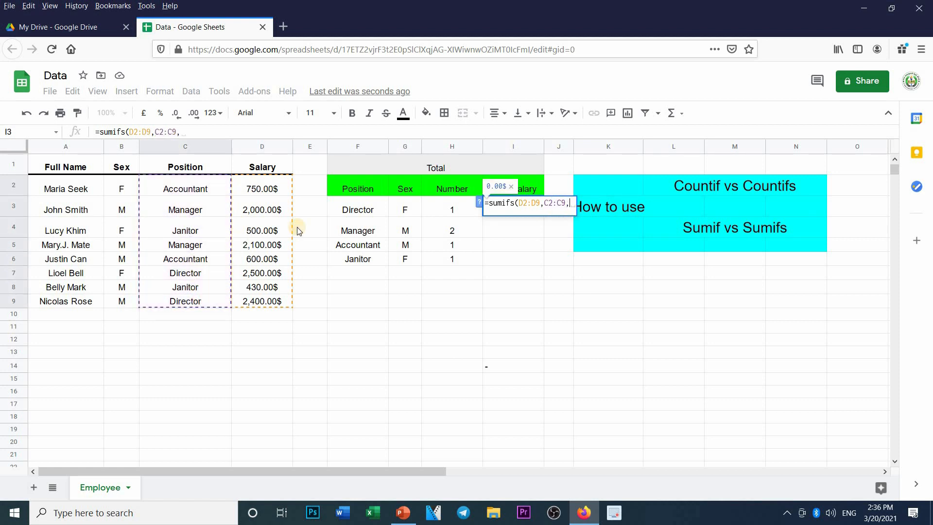
{"action": "left_click", "coordinate": [356, 214]}
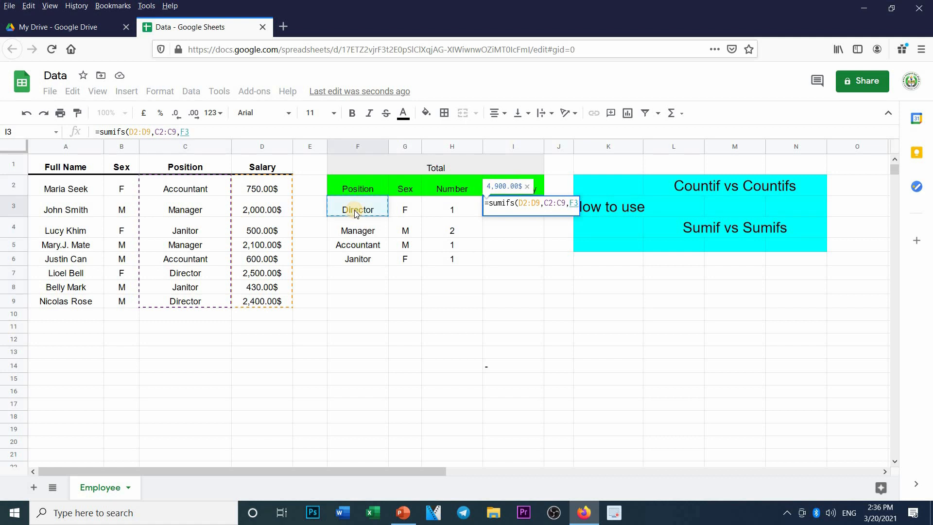
{"action": "type", "text": ","}
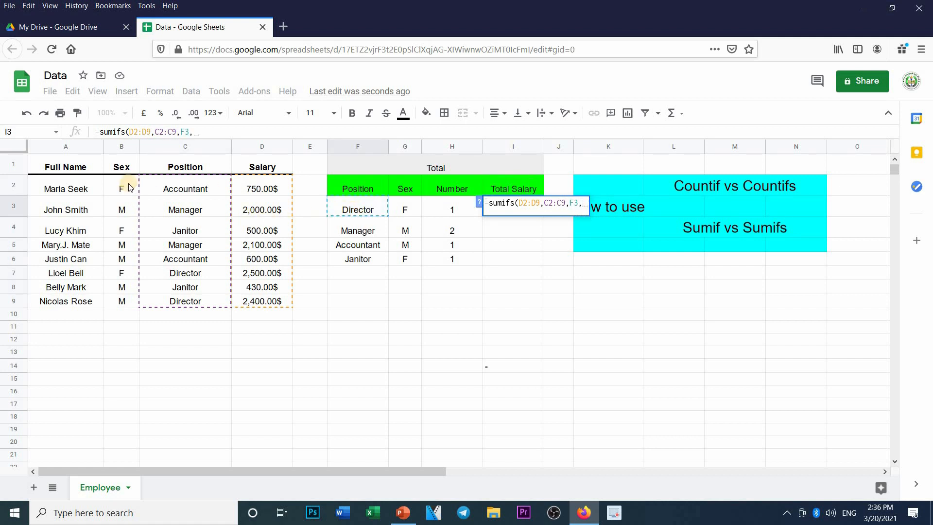
Complete I3's SUMIFS formula with the Sex range B2:B9 and cell G3 as the second criterion.
{"action": "left_click_drag", "start_coordinate": [129, 188], "coordinate": [136, 306]}
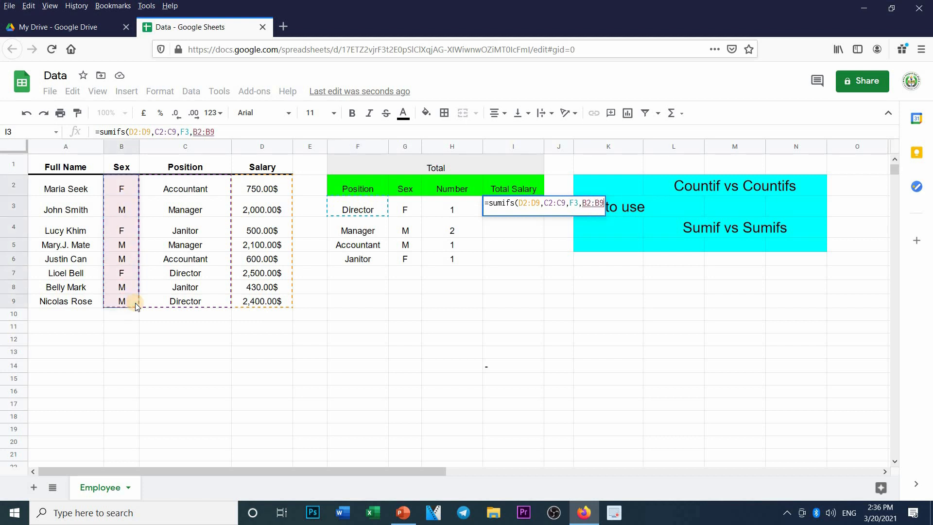
{"action": "type", "text": ","}
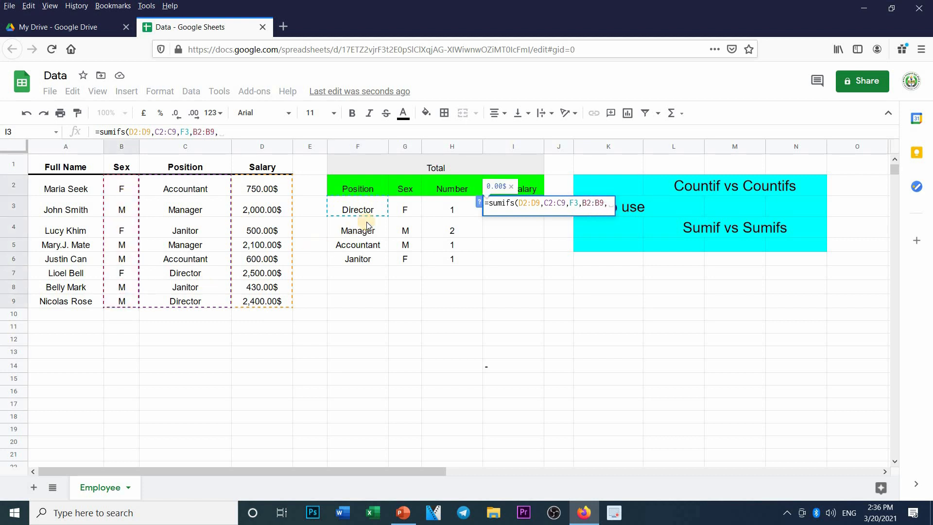
{"action": "left_click", "coordinate": [399, 212]}
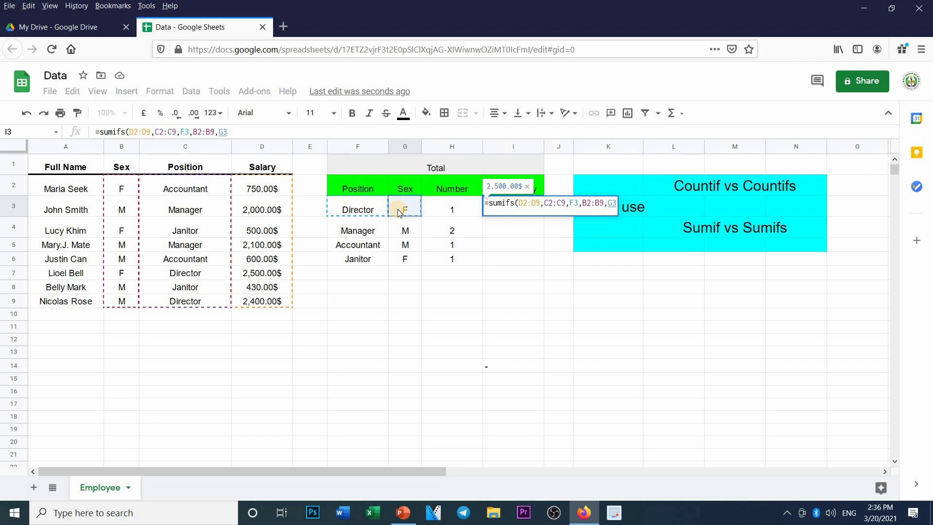
{"action": "type", "text": ")"}
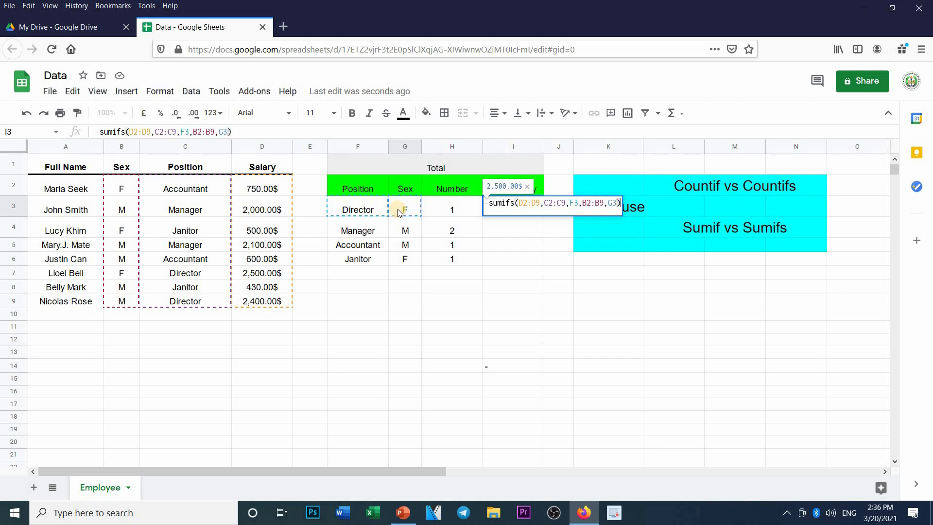
{"action": "key", "text": "Return"}
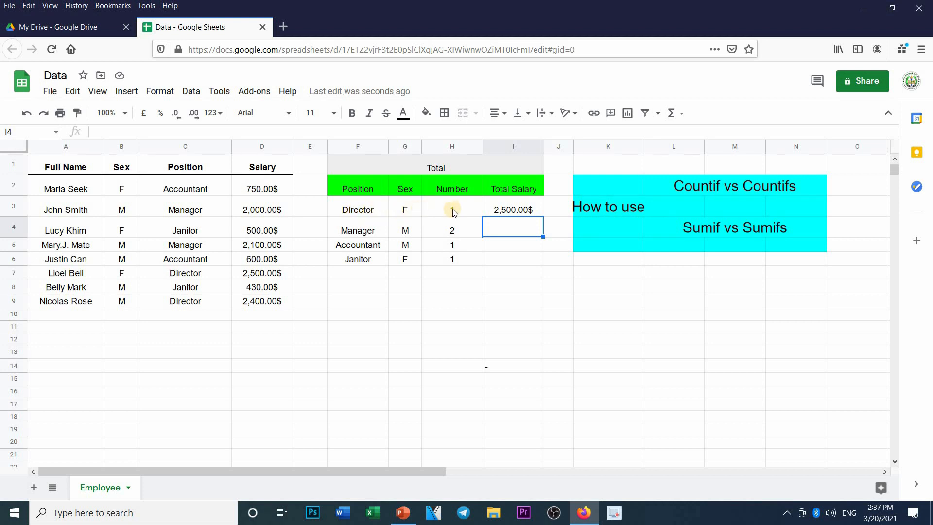
Check I3's SUMIFS result against the sex, position and salary of the female director in row 7.
{"action": "left_click", "coordinate": [507, 211]}
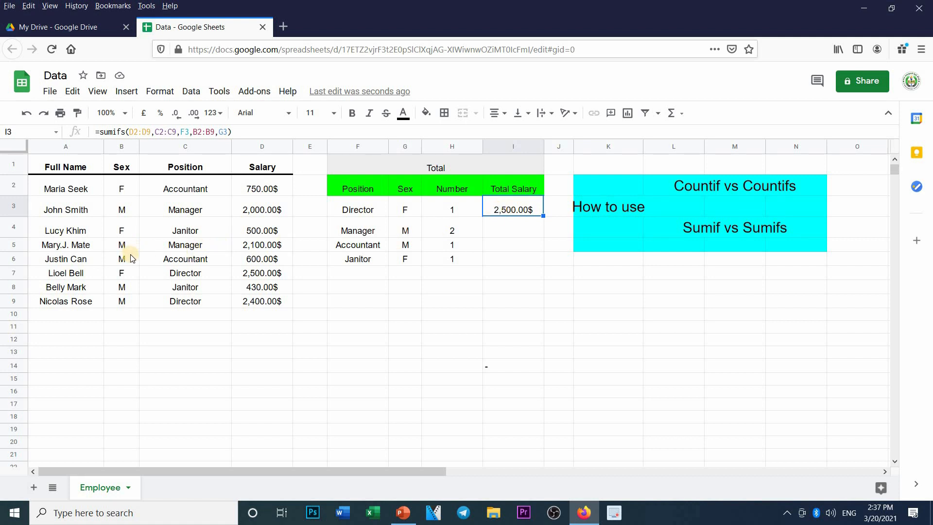
{"action": "left_click", "coordinate": [124, 272]}
{"action": "left_click", "coordinate": [257, 273], "text": "shift"}
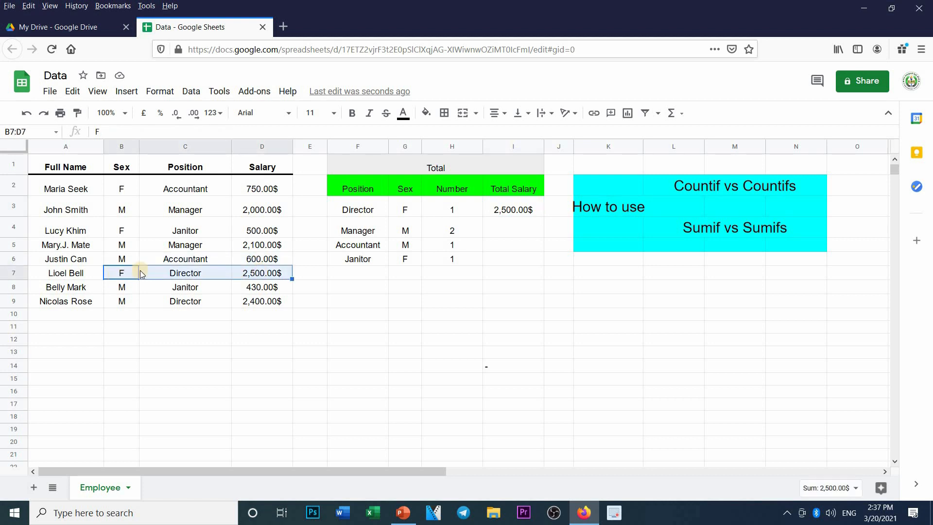
Make the Position and Sex ranges absolute in I3's SUMIFS formula as $C$2:$C$9 and $B$2:$B$9, and fill it down through I6.
{"action": "left_click", "coordinate": [524, 210]}
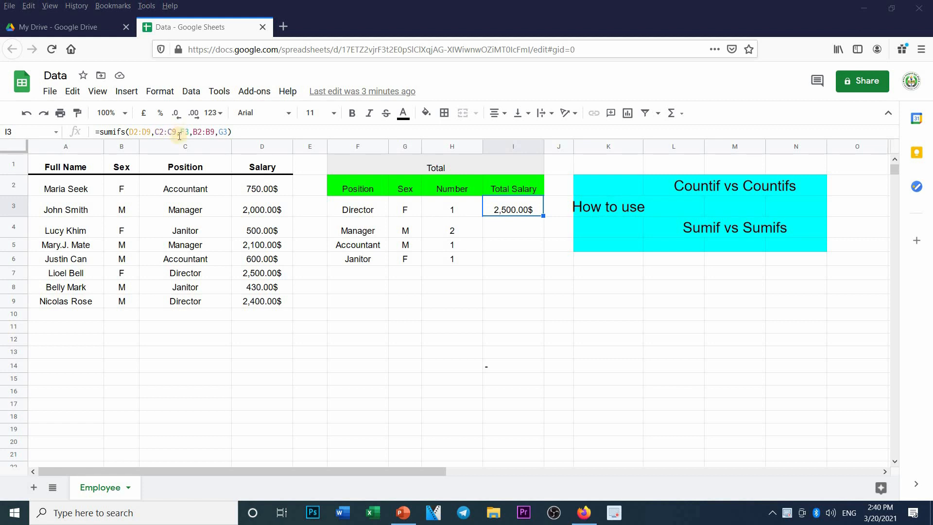
{"action": "left_click", "coordinate": [156, 132]}
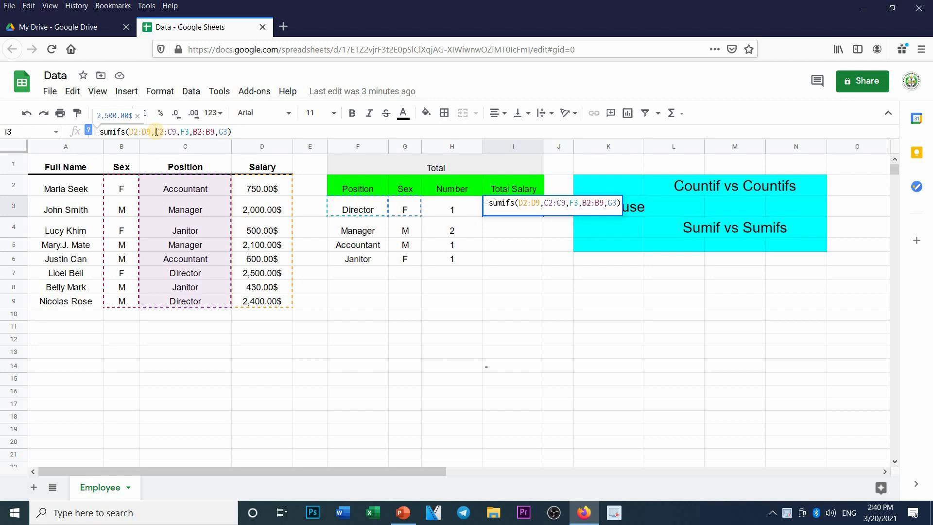
{"action": "key", "text": "F4"}
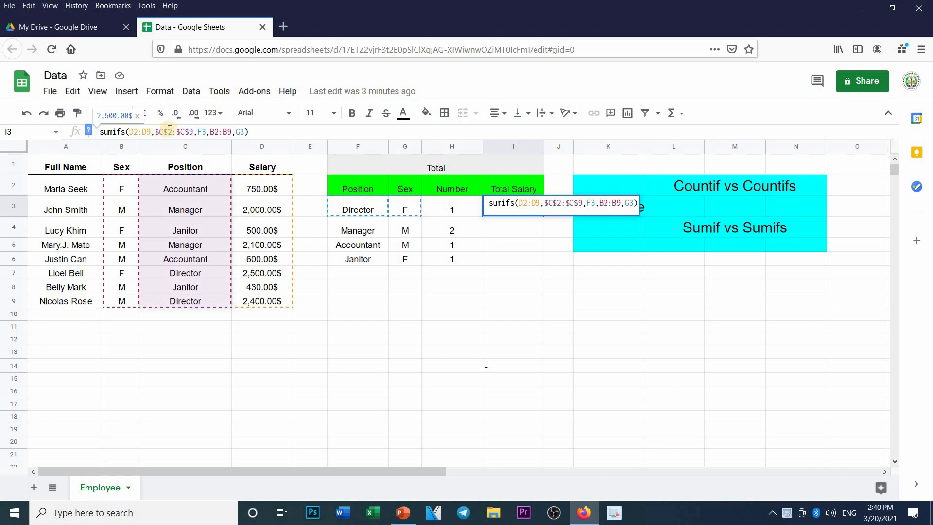
{"action": "left_click", "coordinate": [210, 132]}
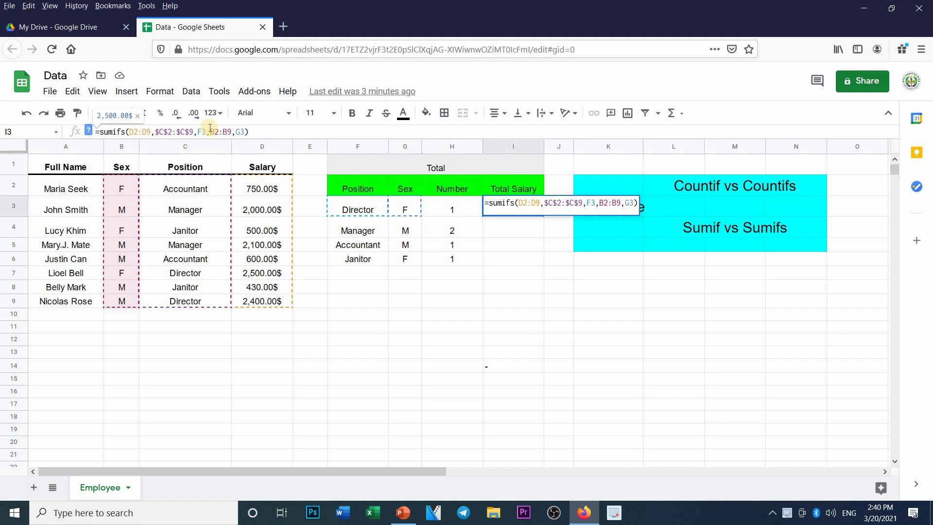
{"action": "key", "text": "F4"}
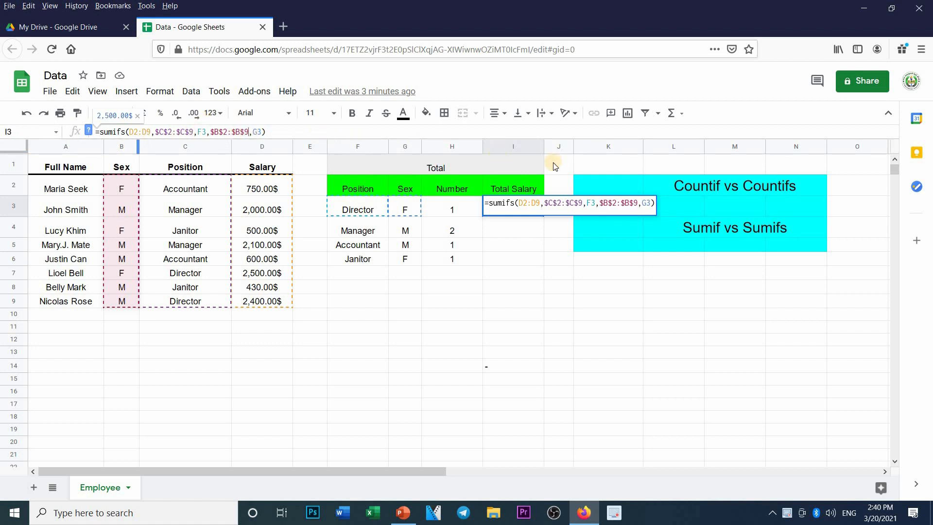
{"action": "key", "text": "Return"}
{"action": "left_click", "coordinate": [537, 209]}
{"action": "left_click_drag", "start_coordinate": [543, 214], "coordinate": [530, 263]}
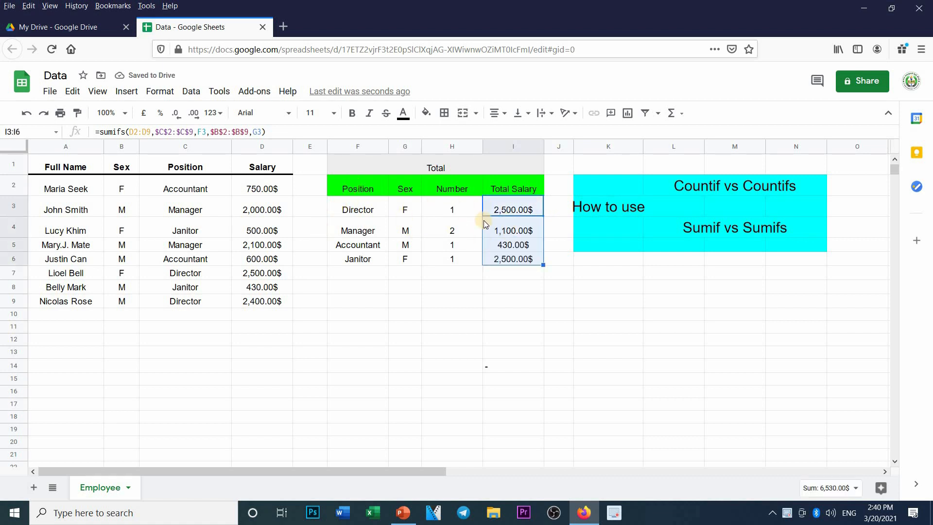
Examine the Manager row's count in H4 and the filled SUMIFS formula in I4.
{"action": "left_click", "coordinate": [364, 232]}
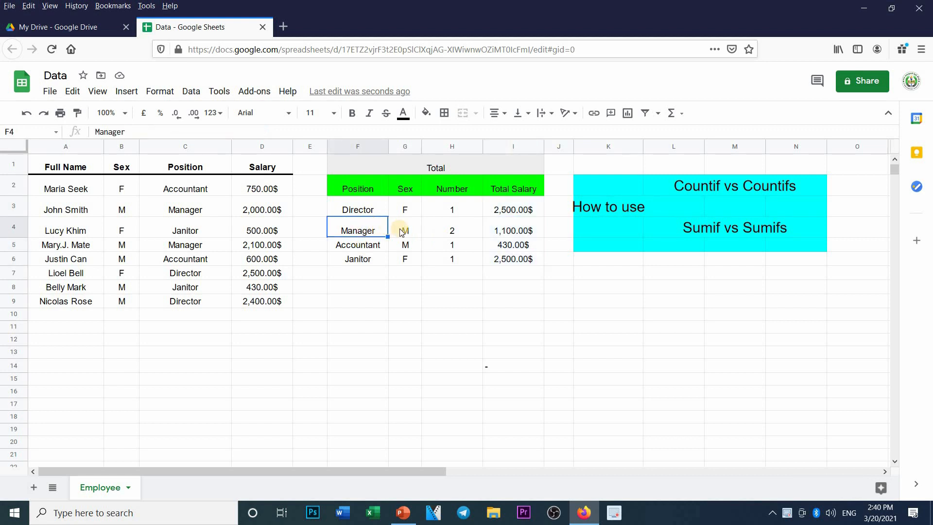
{"action": "left_click", "coordinate": [450, 231]}
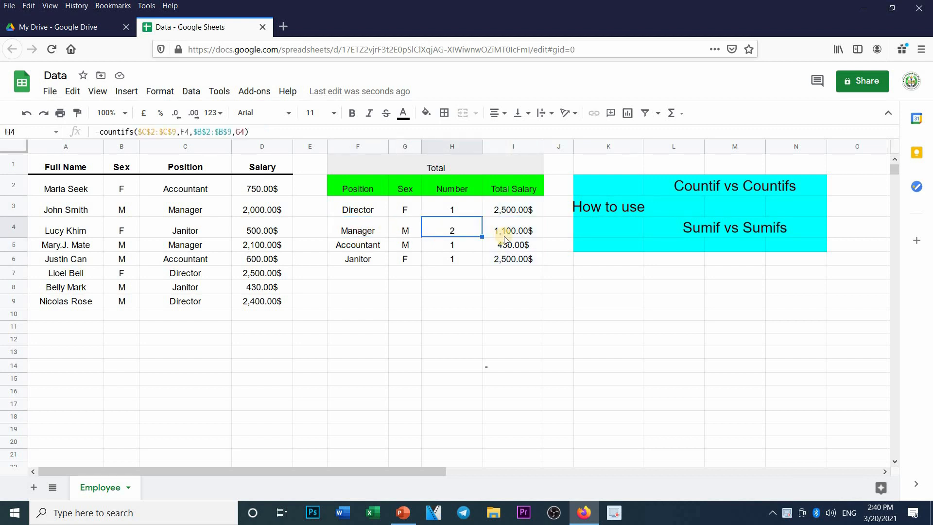
{"action": "left_click", "coordinate": [507, 236]}
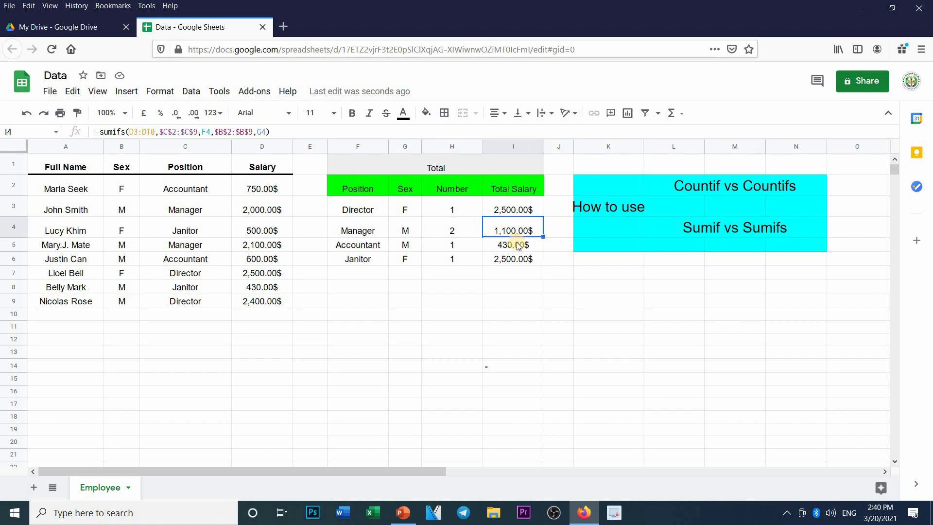
{"action": "left_click", "coordinate": [503, 270]}
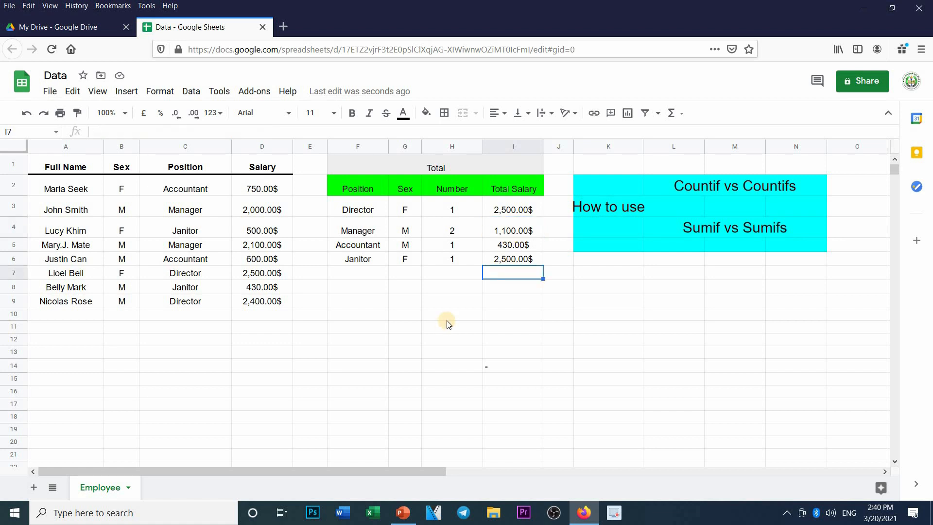